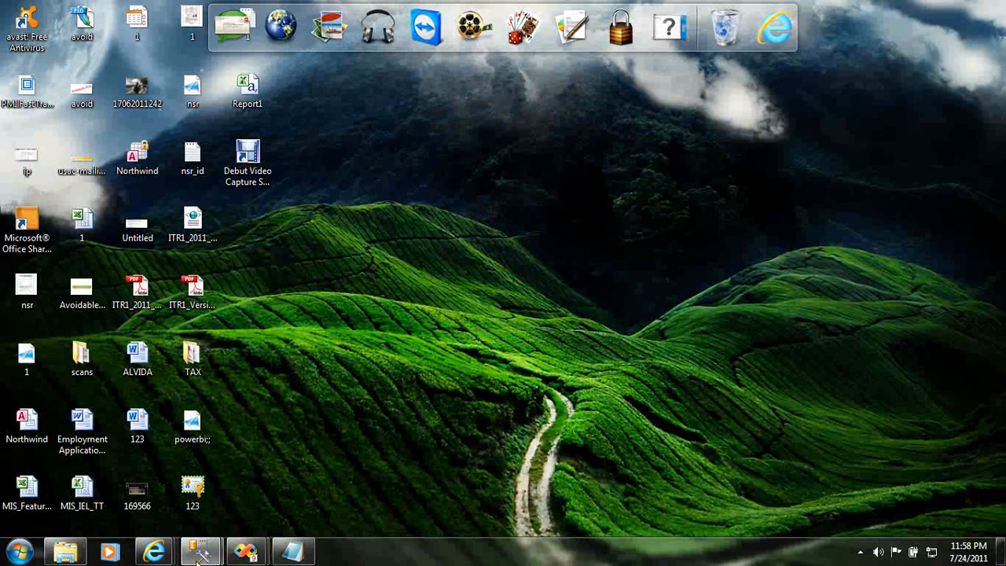
- Switch to the DemoProject window in Visual Studio, collapse the Report Data pane and show the GenderwiseSalesCount report's design
mouse_move(246, 552)
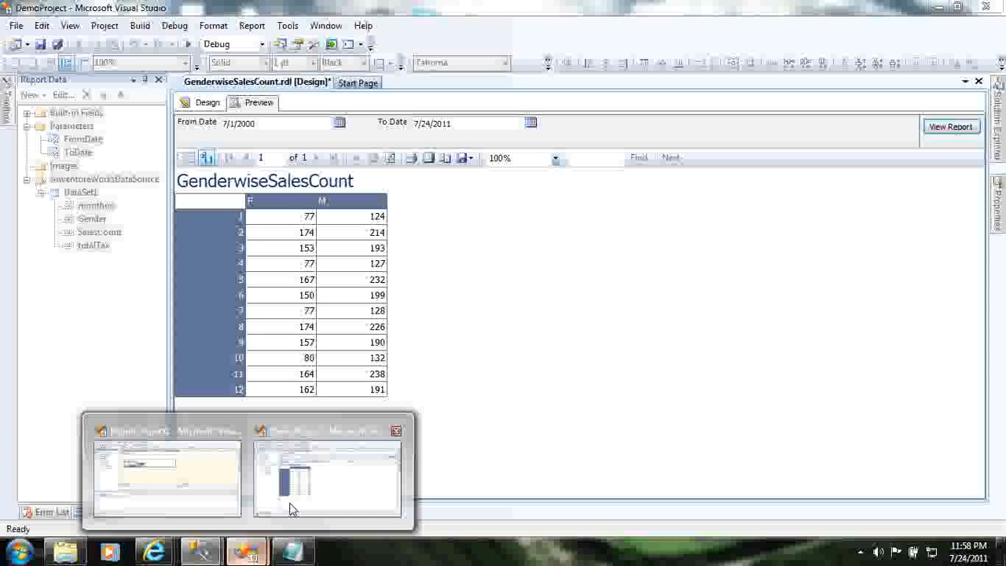
left_click(289, 508)
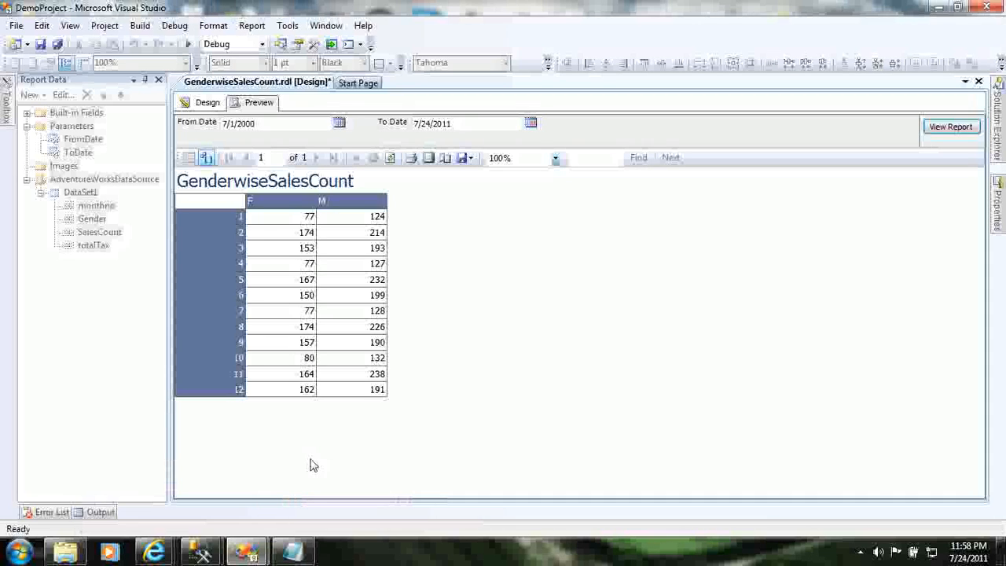
left_click(145, 80)
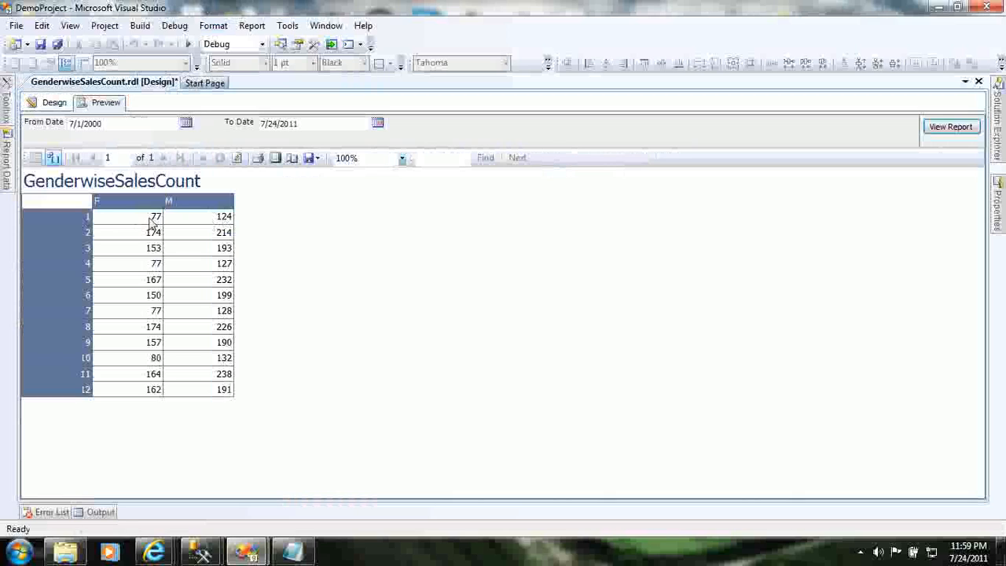
left_click(47, 104)
left_click(244, 211)
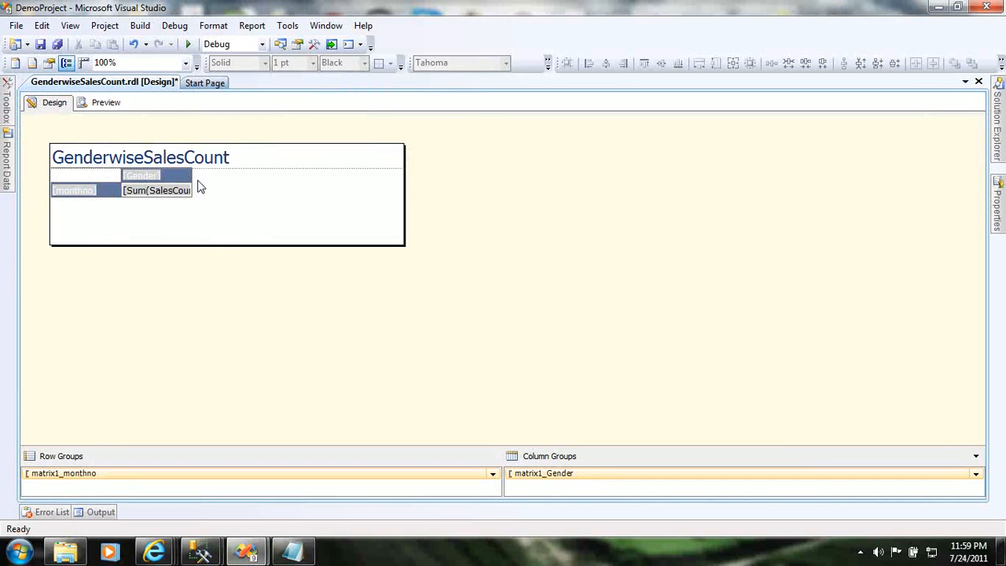
- Insert a column to the right of the Gender column in the matrix, outside the column group
left_click(185, 174)
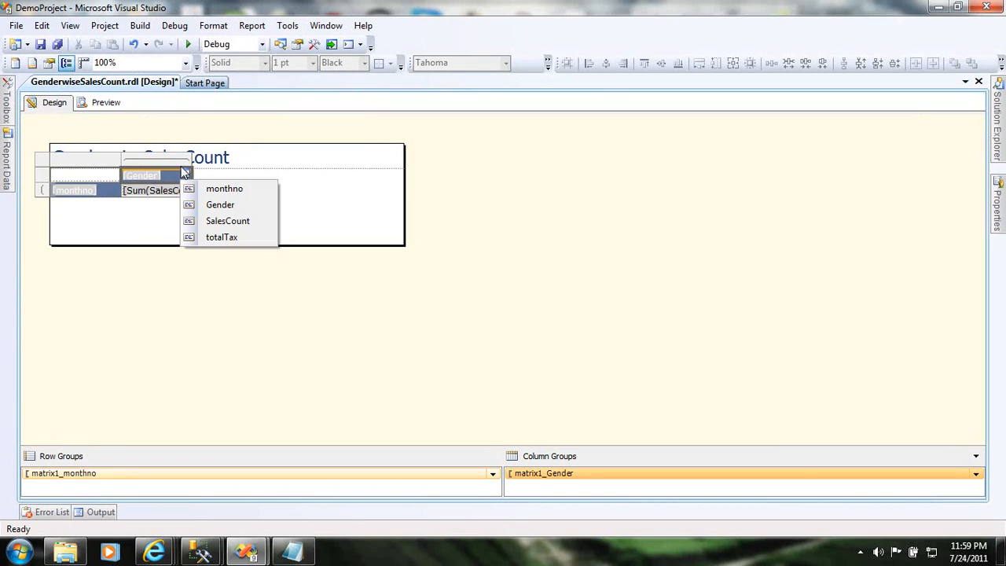
left_click(181, 167)
right_click(181, 167)
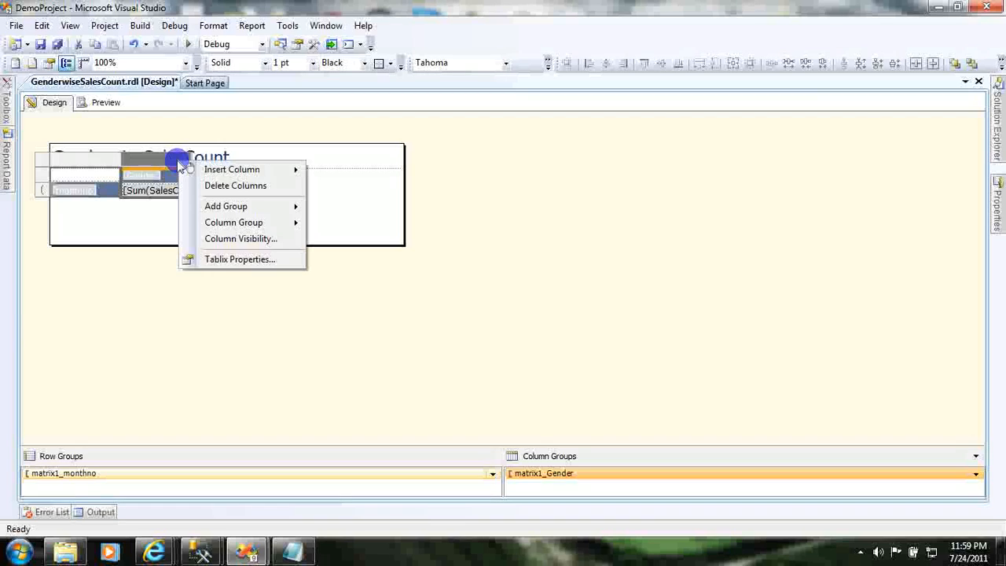
mouse_move(217, 175)
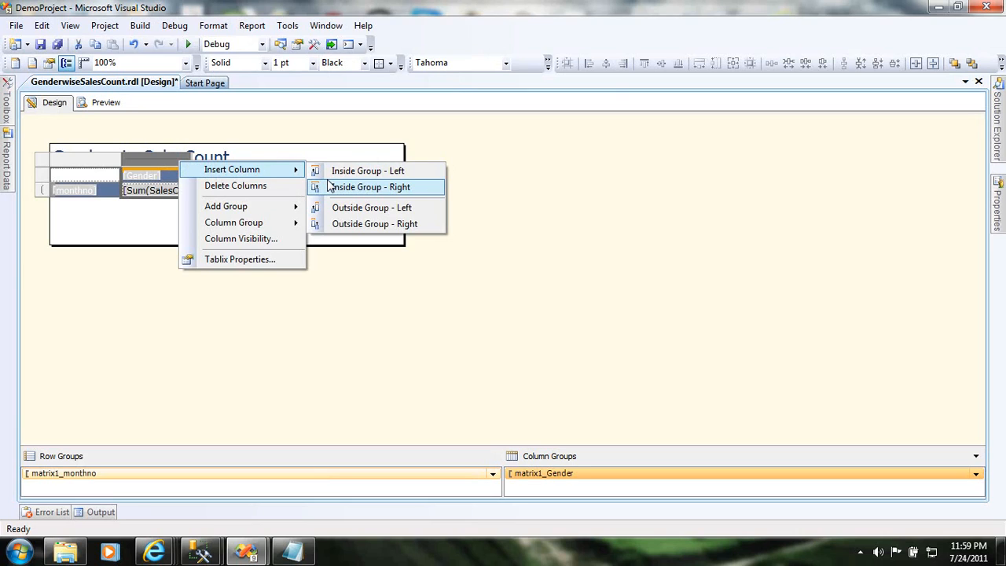
left_click(350, 225)
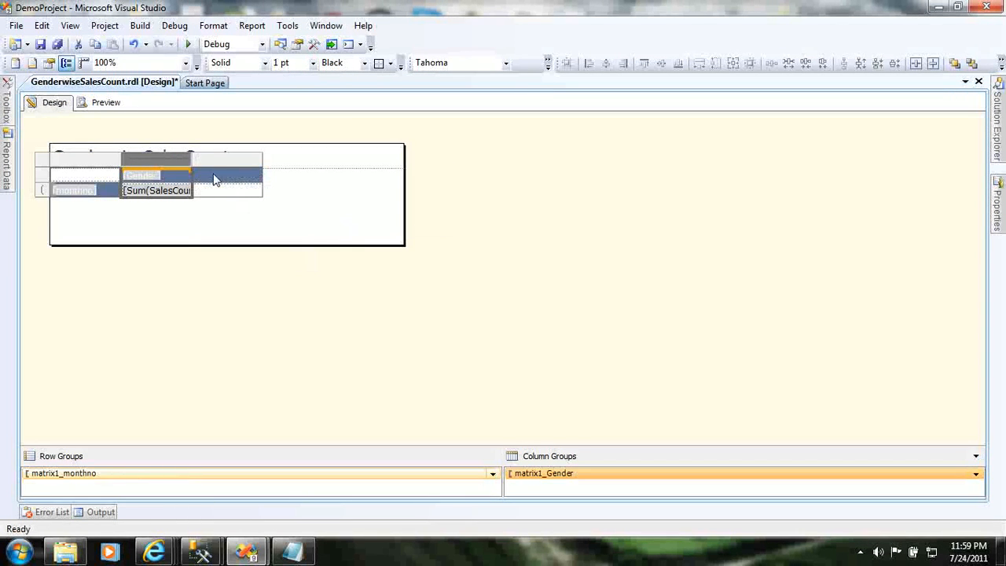
- Fill the new column's data cell in the monthno row with the SalesCount field
left_click(227, 163)
left_click(223, 193)
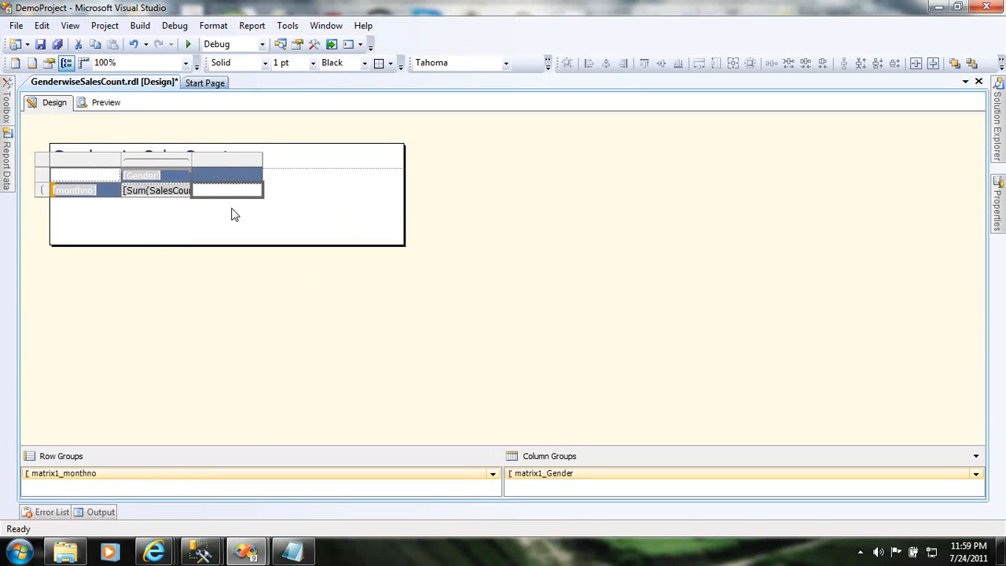
mouse_move(257, 195)
left_click(256, 191)
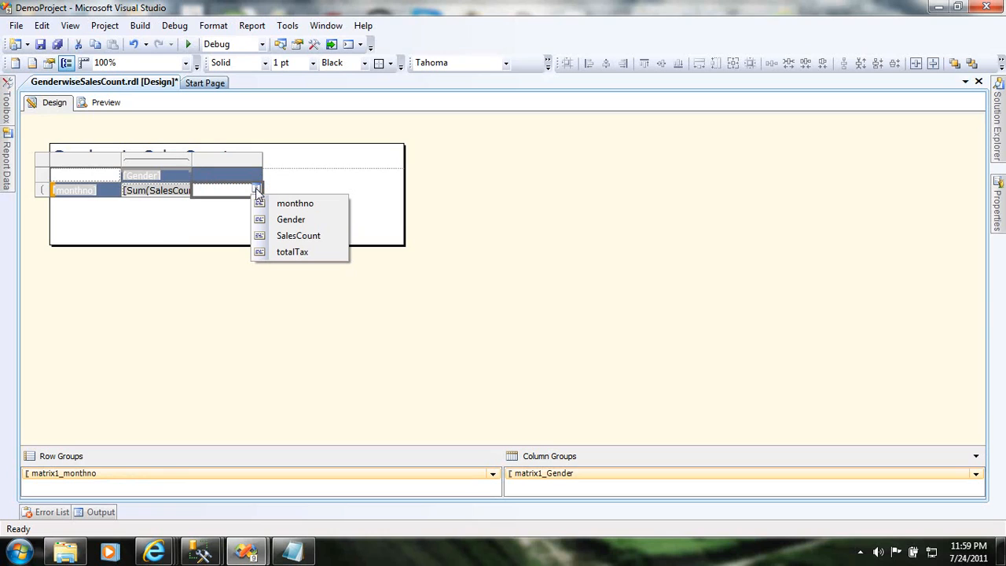
left_click(285, 236)
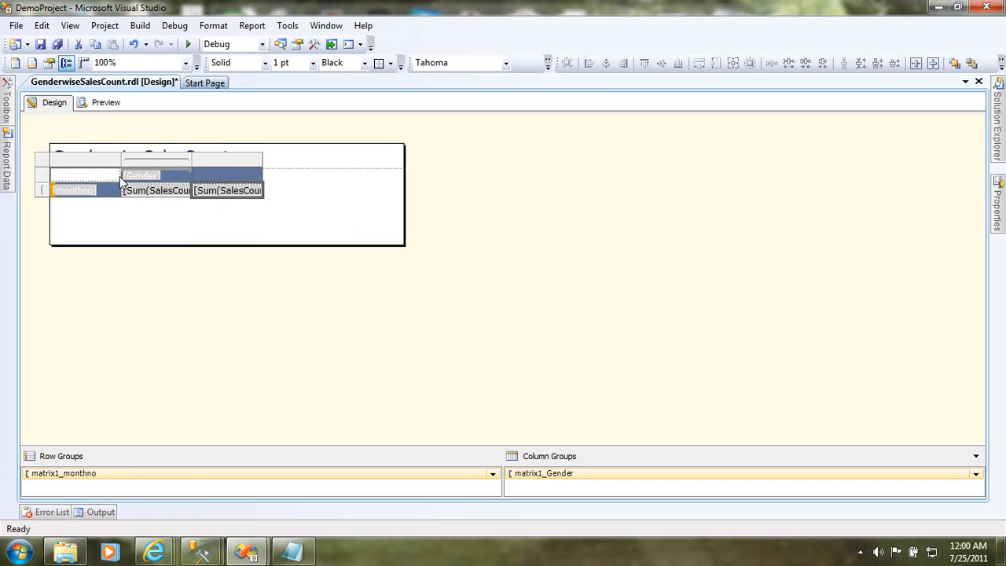
- Set the value of the new column's header text box to Total Sales Count
left_click(228, 178)
right_click(228, 181)
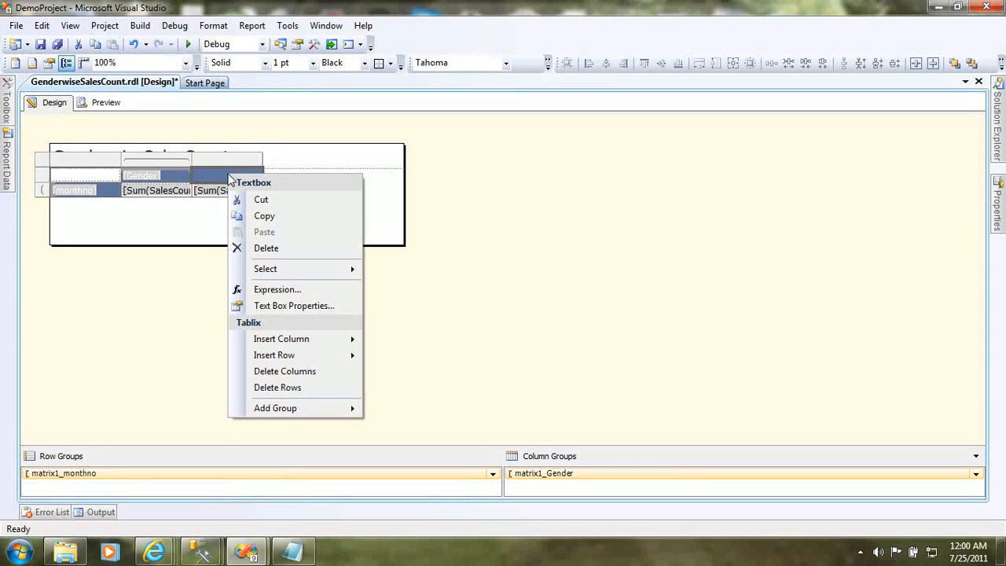
left_click(265, 304)
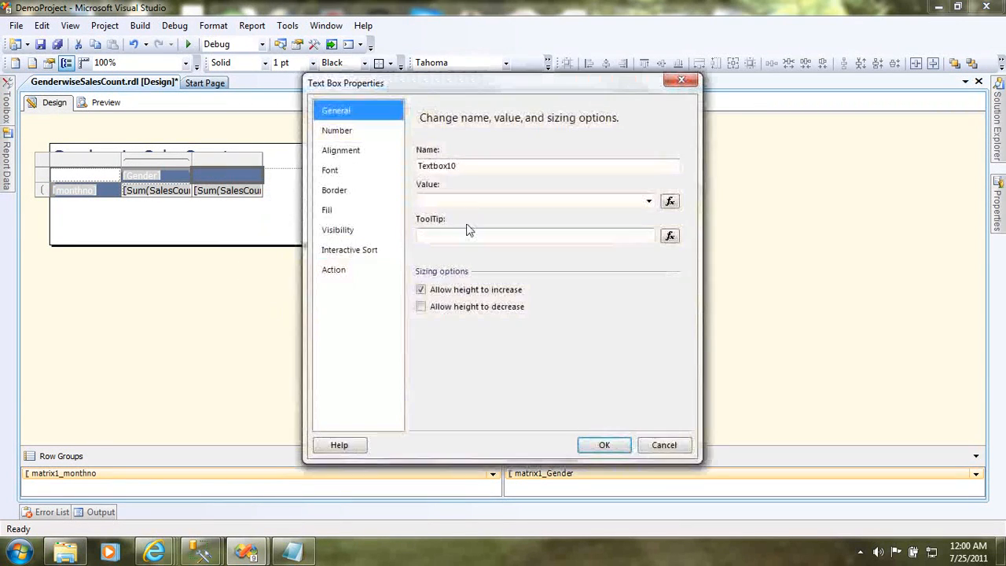
left_click(464, 200)
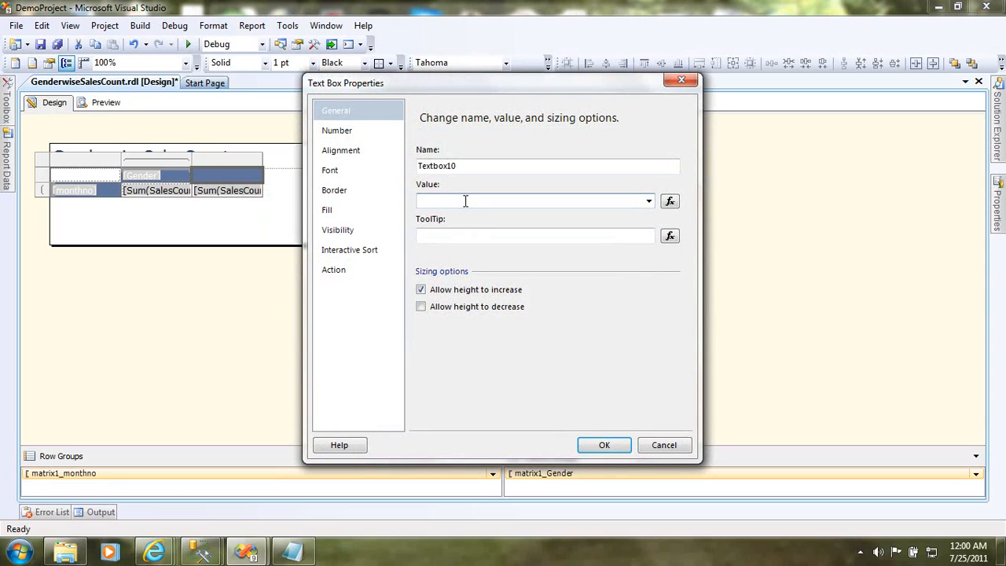
type("Total Sales count")
key("Left")
key("Left")
key("Left")
key("Left")
key("BackSpace")
type("C")
- Give the header text box the tooltip "This column is newly created" and apply its properties
left_click(444, 236)
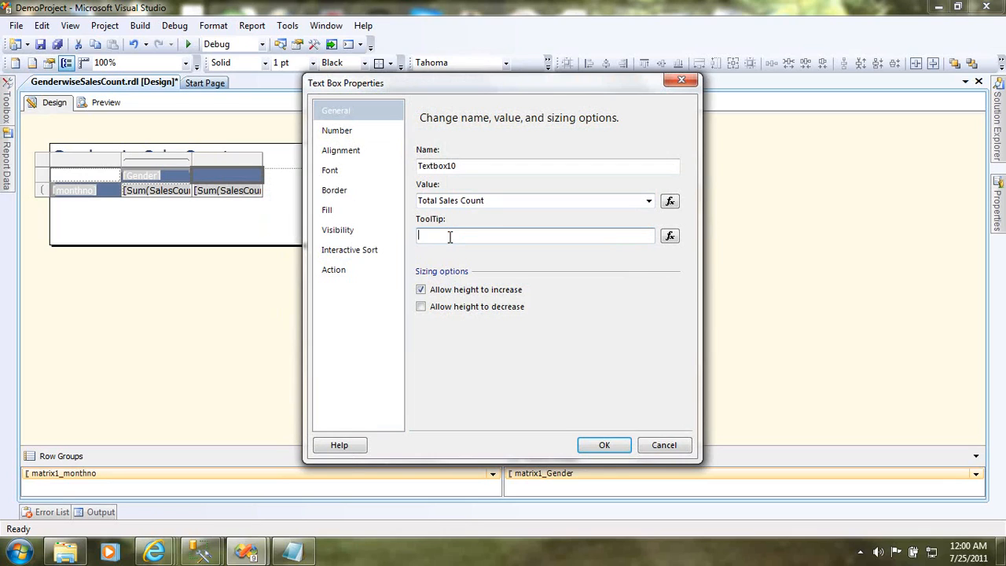
type("This column is newly cr")
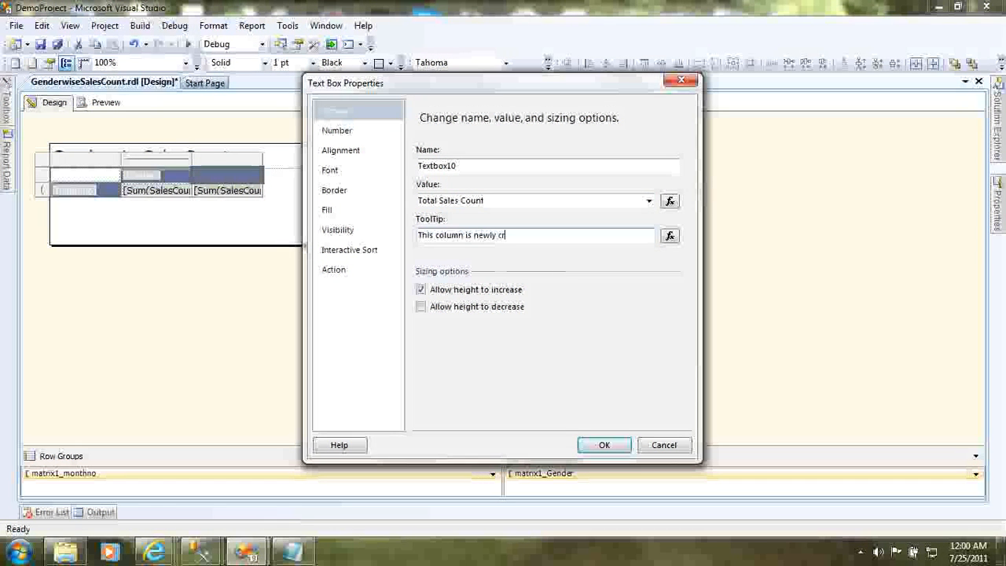
type("eated")
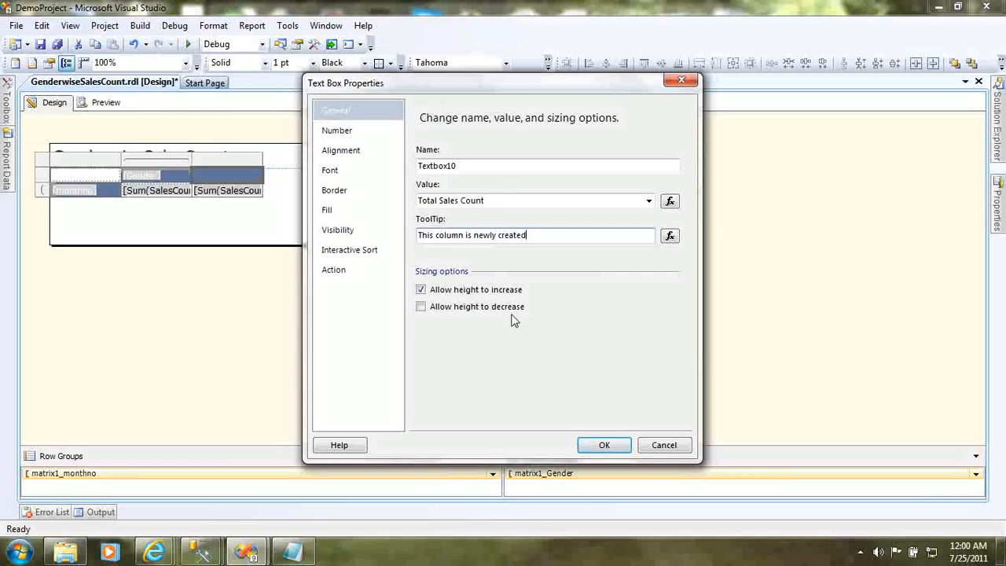
left_click(355, 138)
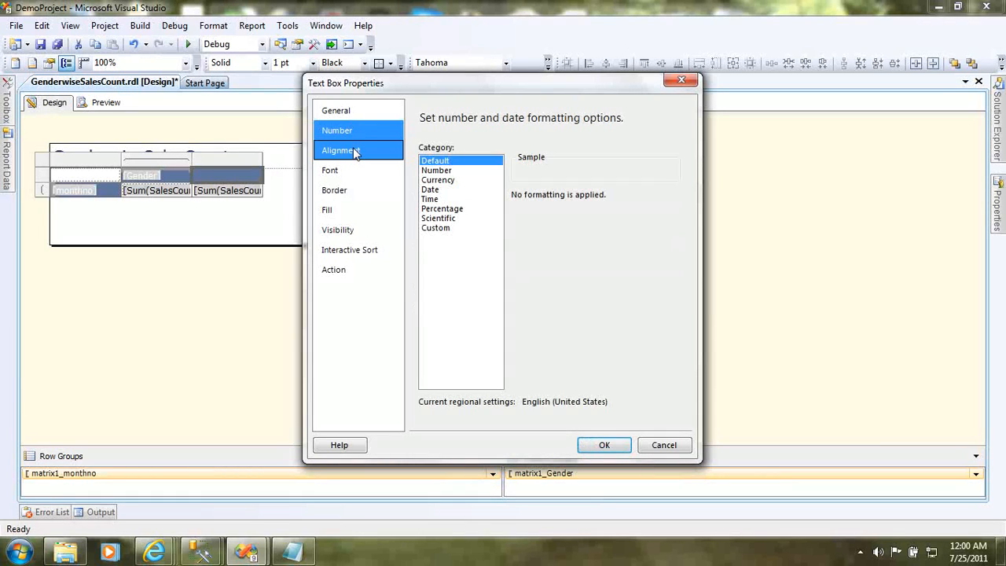
left_click(358, 153)
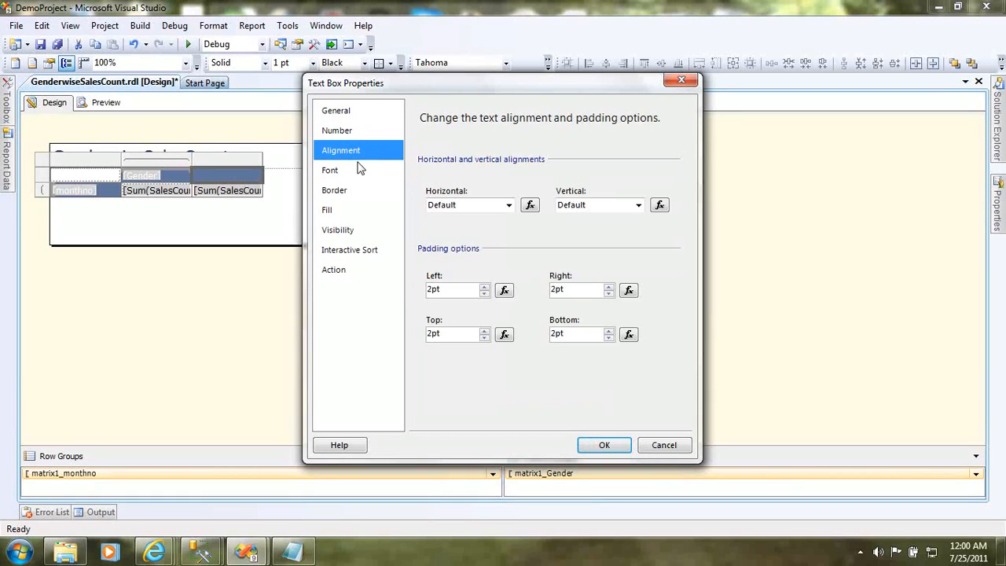
left_click(358, 170)
left_click(351, 191)
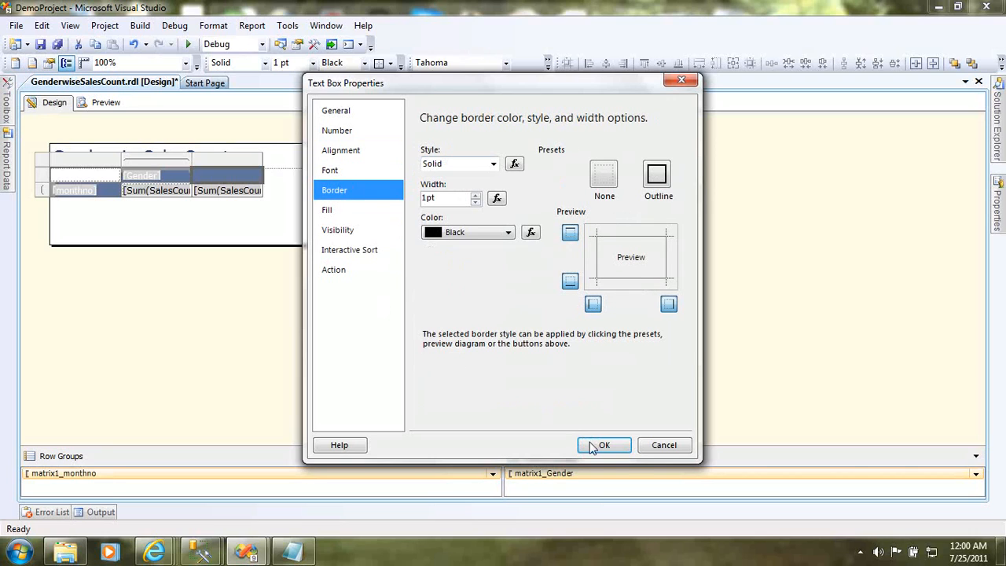
left_click(337, 131)
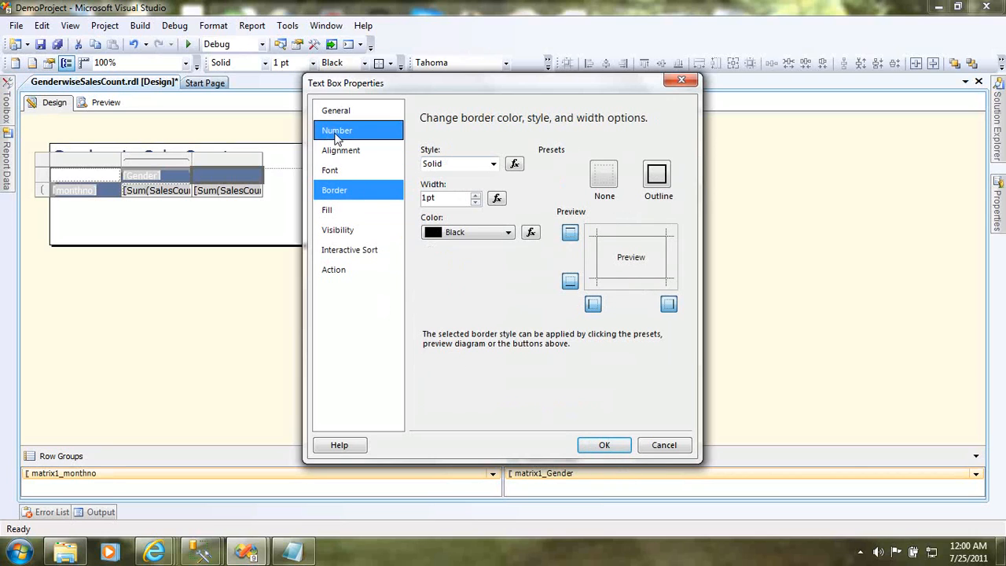
left_click(330, 109)
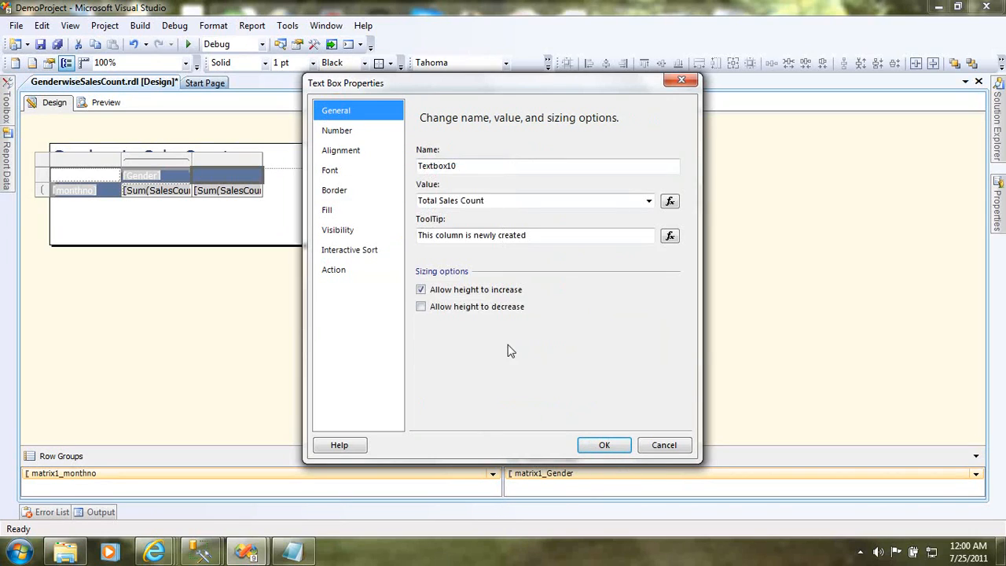
left_click(596, 447)
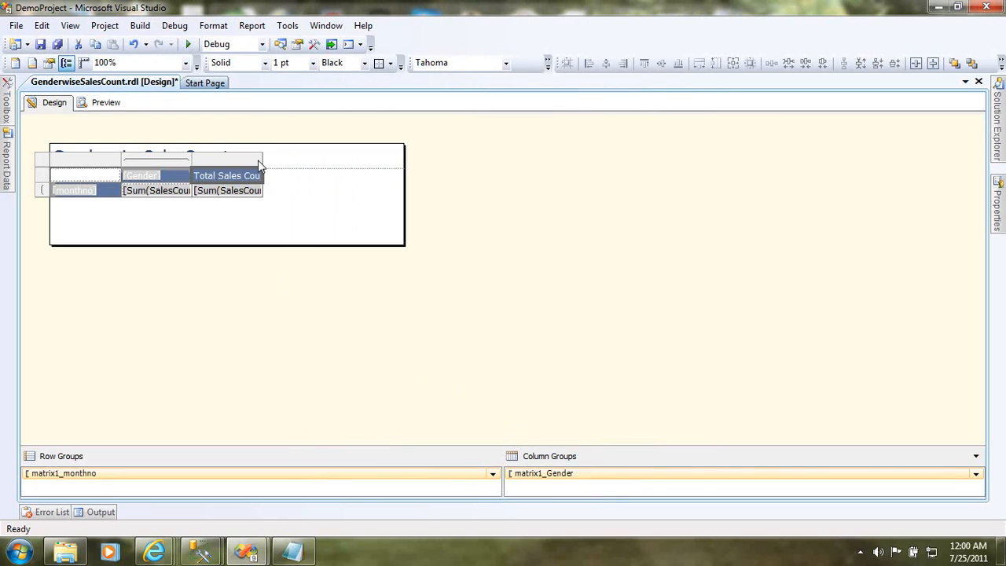
- Preview the report with From Date 7/1/2000 and To Date 7/25/2011
left_click(106, 102)
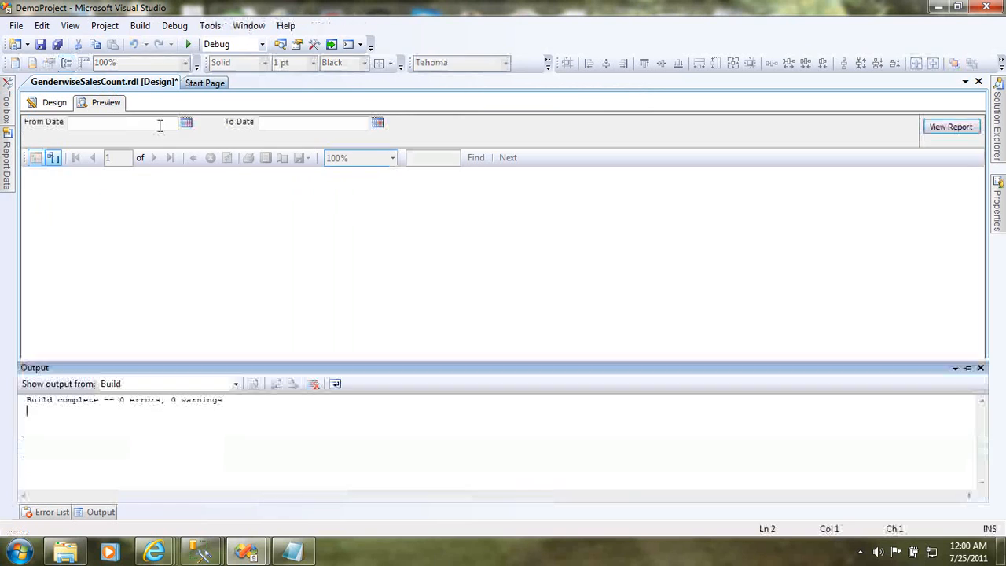
left_click(171, 125)
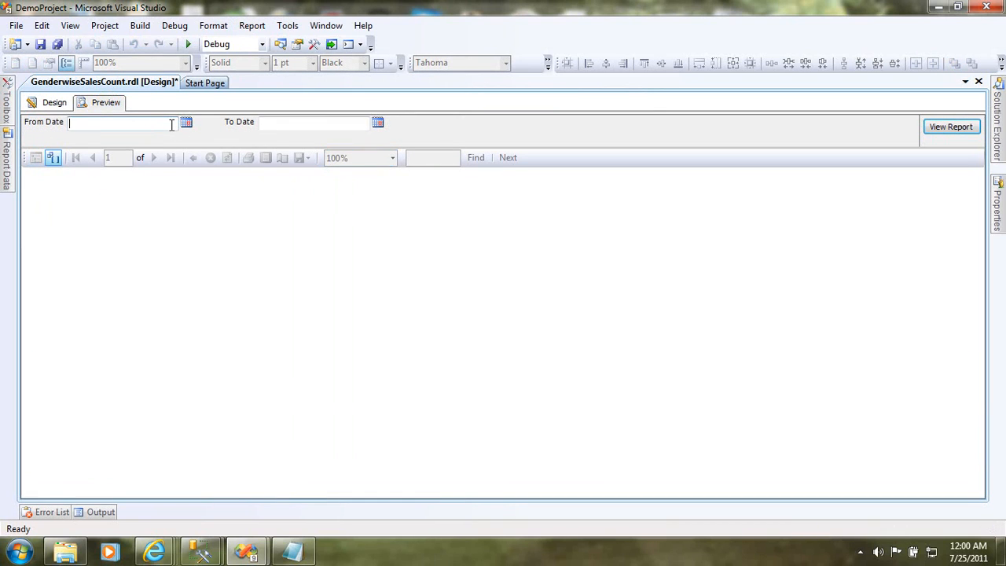
type("7/1/2000")
left_click(377, 123)
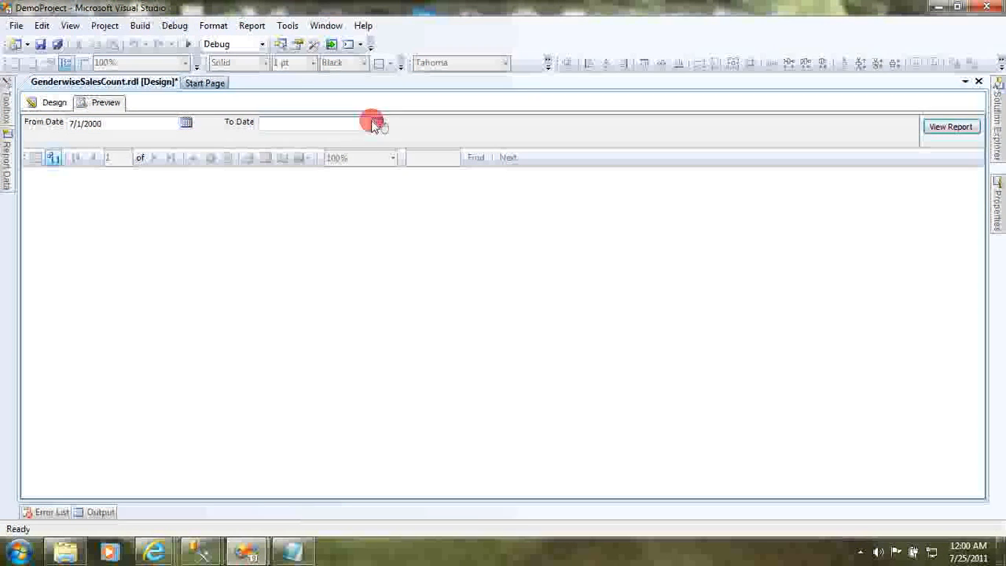
left_click(377, 122)
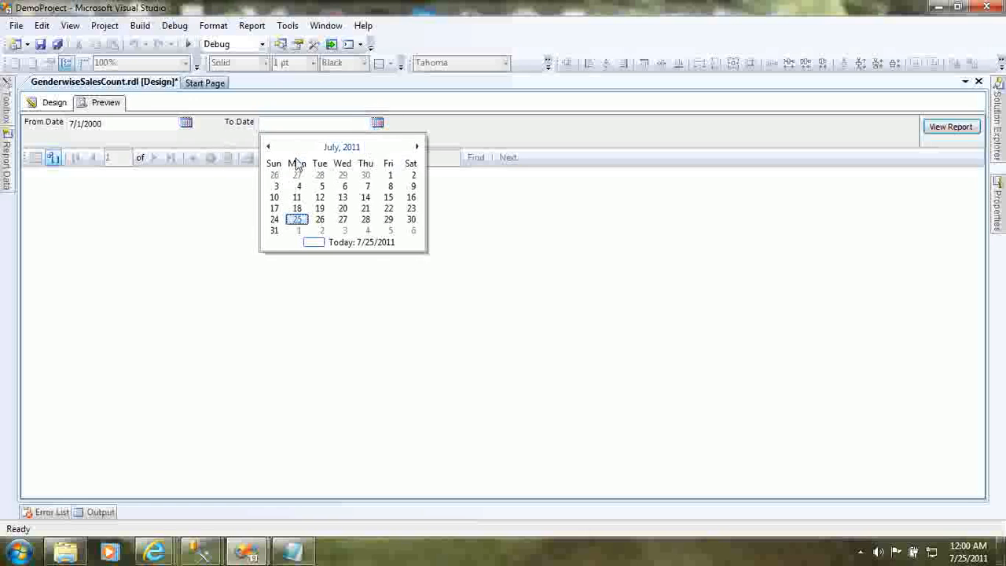
left_click(371, 243)
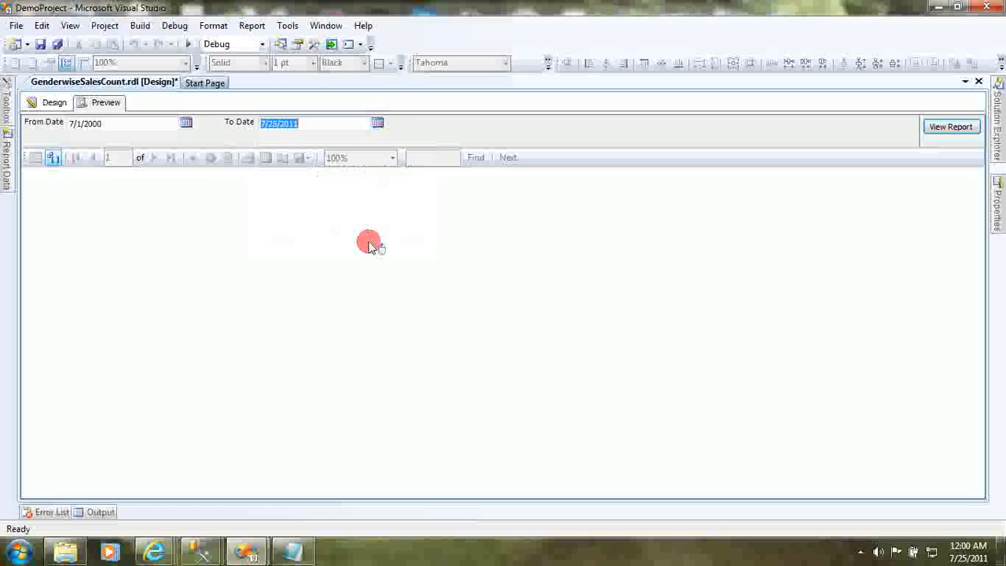
left_click(954, 127)
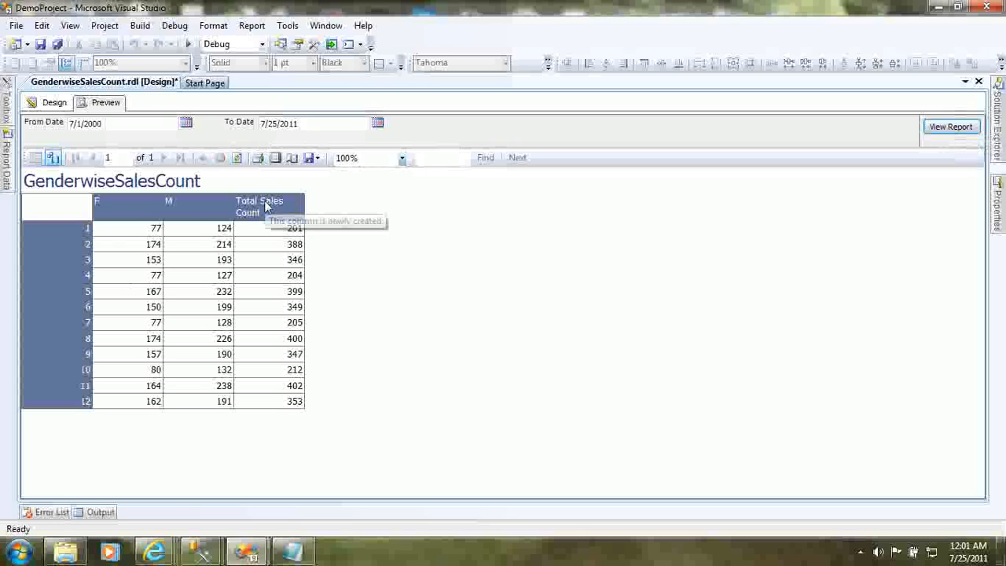
- Return to the report design and examine the Total Sales Count column's visibility options, including the expression-based one, without applying any change
left_click(54, 103)
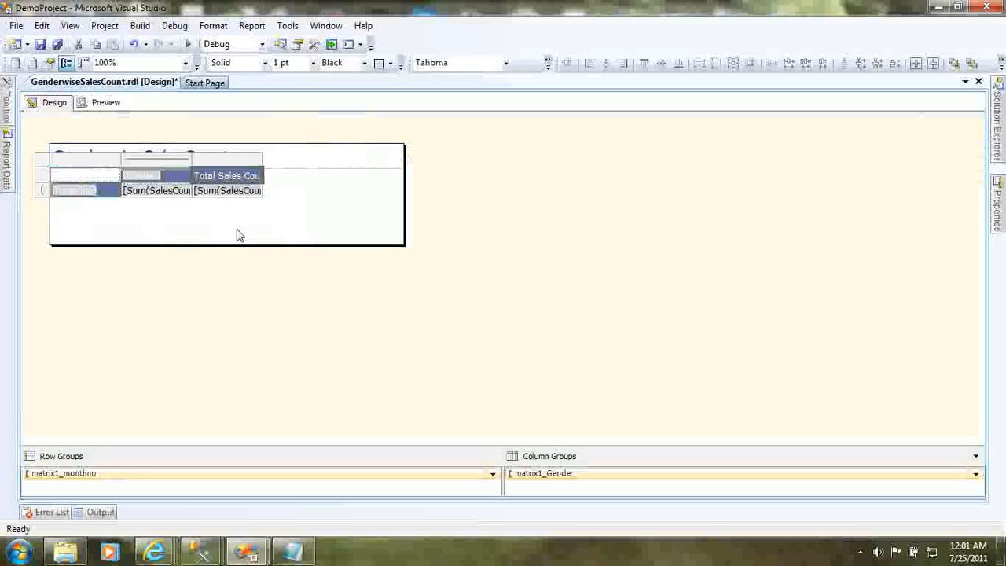
left_click(248, 161)
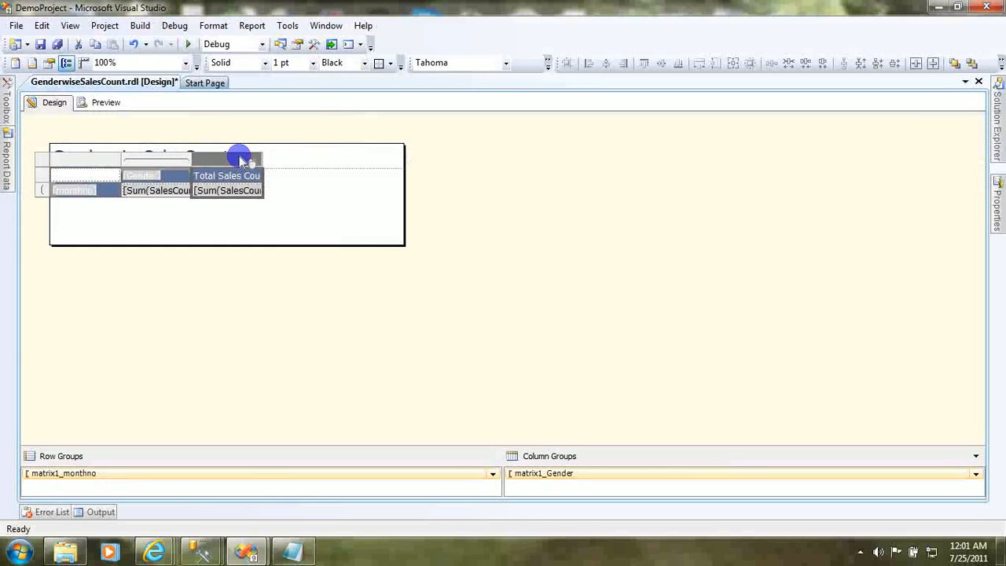
right_click(241, 160)
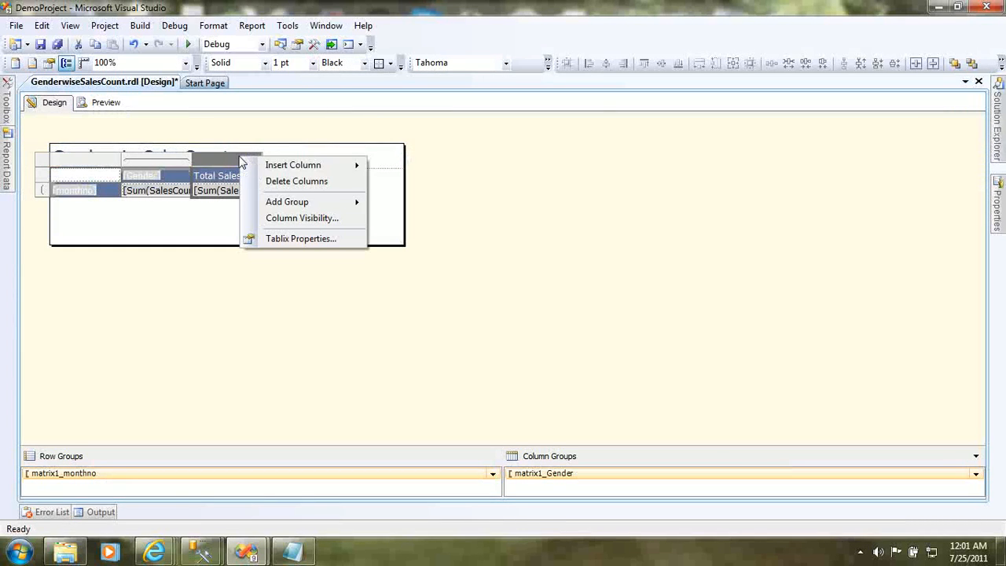
left_click(314, 222)
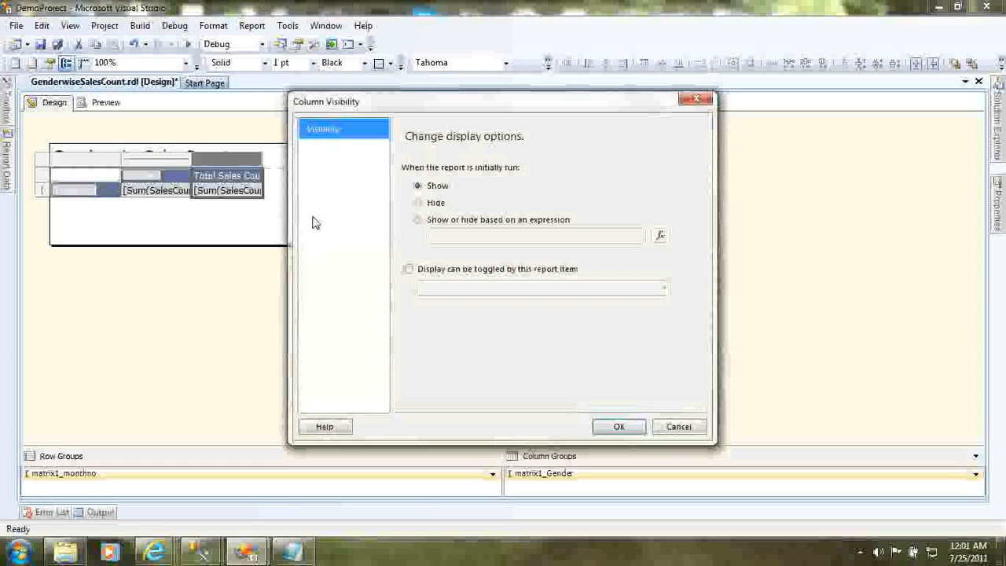
left_click(437, 206)
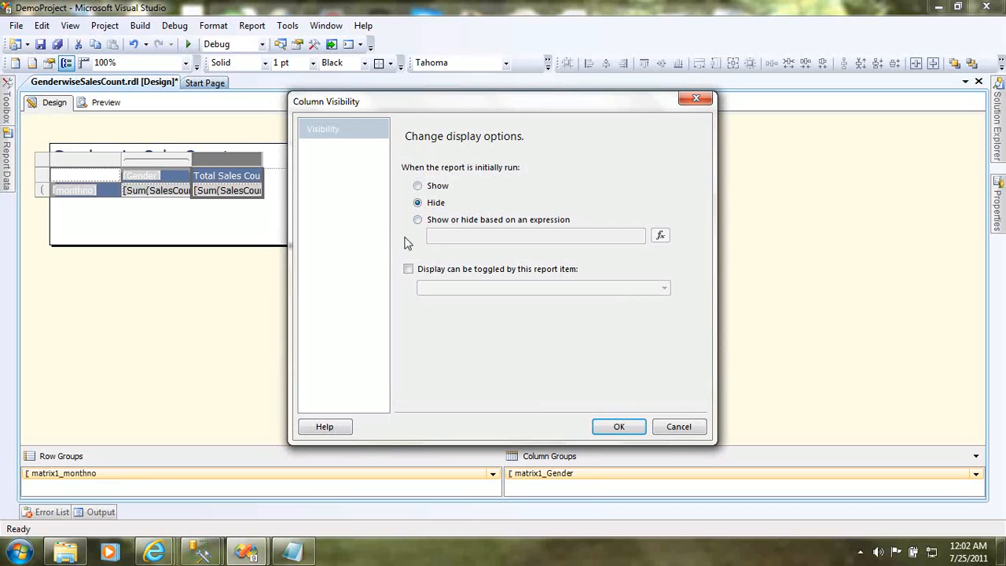
left_click(485, 221)
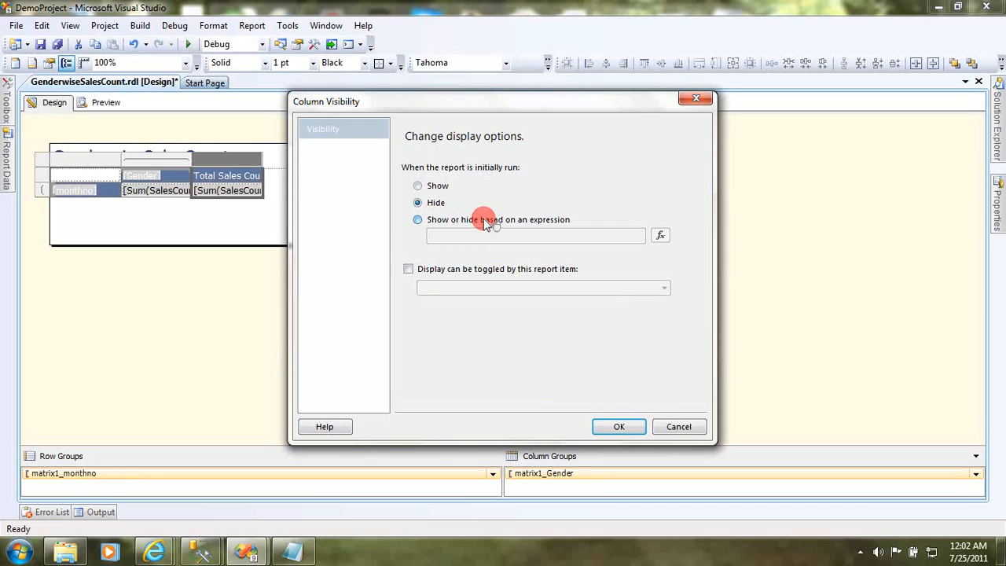
left_click(660, 236)
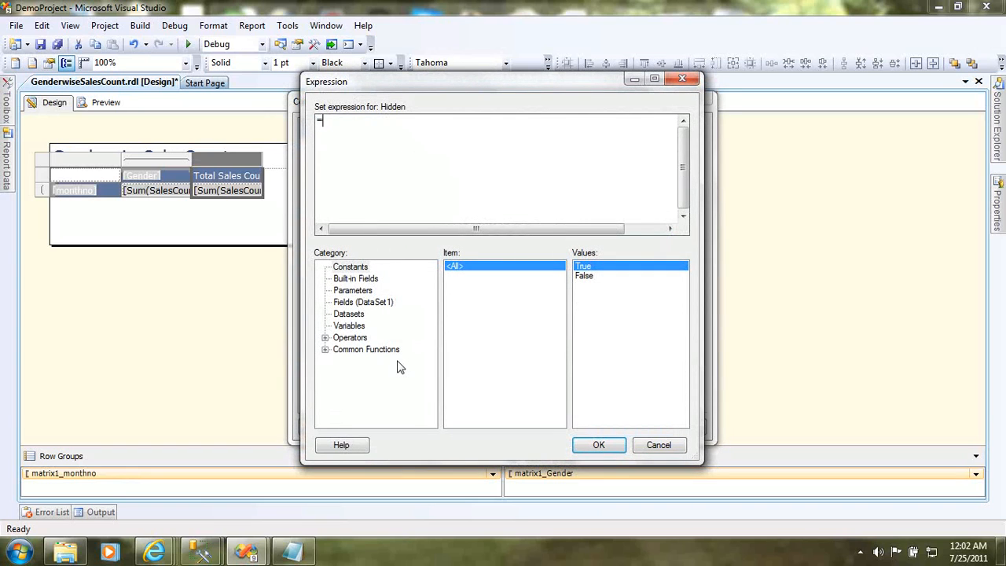
left_click(665, 446)
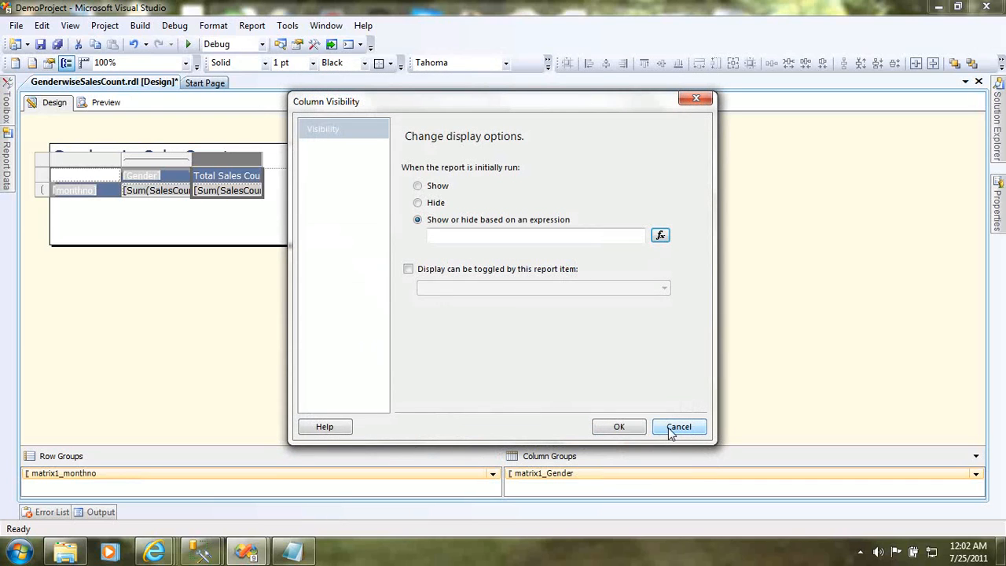
left_click(672, 430)
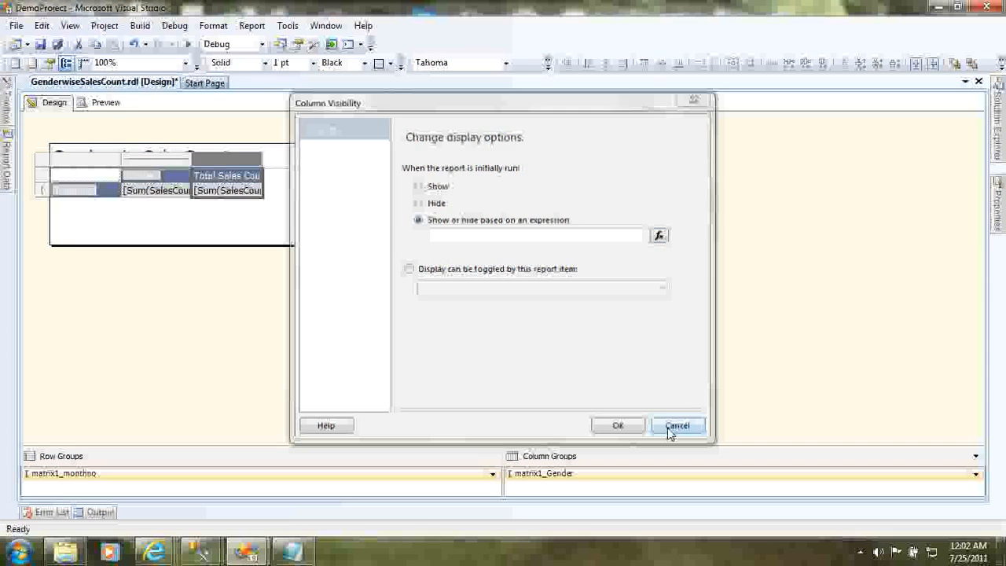
- Keep the report data docked and add a new report parameter named CustomerParameter
left_click(7, 145)
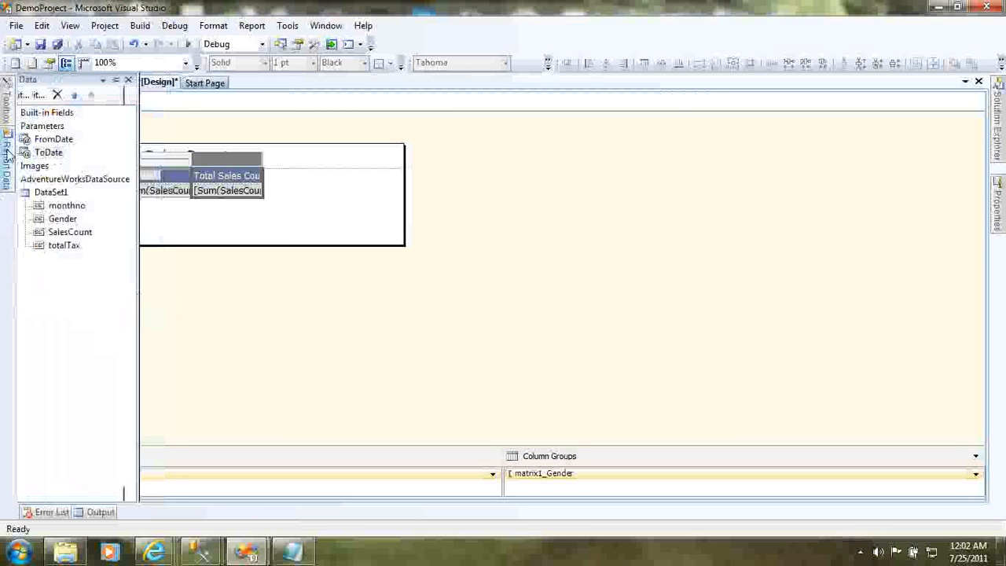
left_click(146, 81)
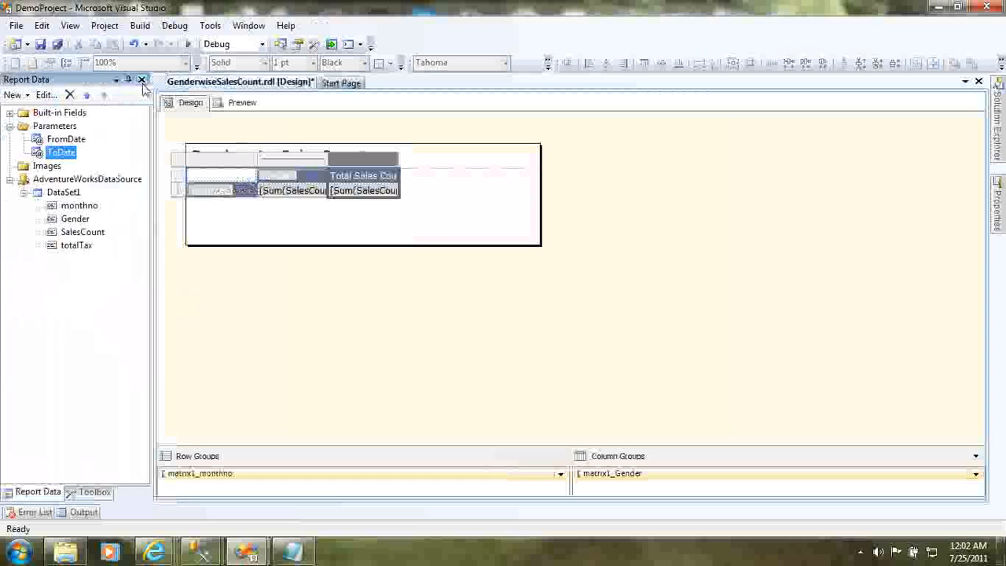
right_click(67, 127)
left_click(114, 143)
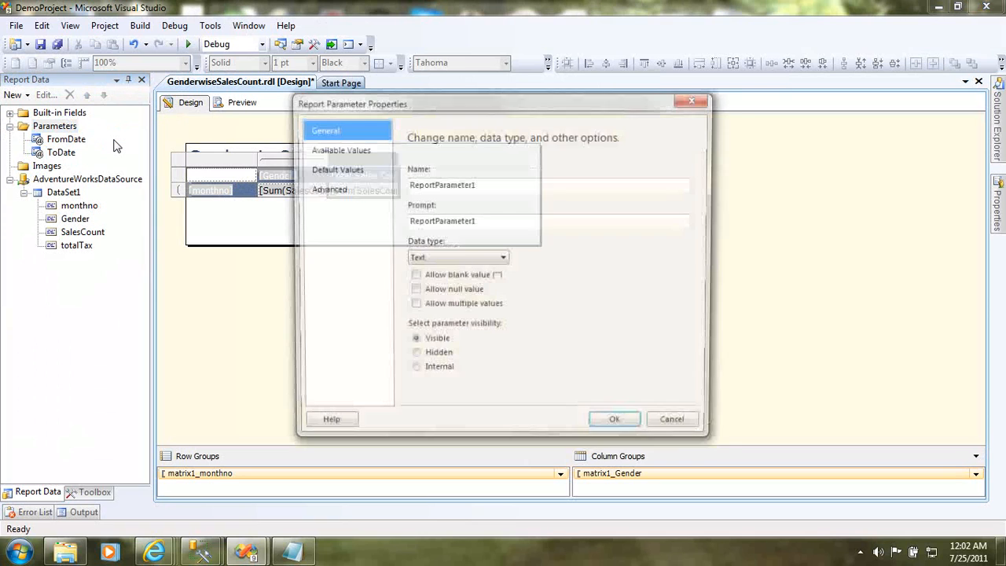
left_click(507, 183)
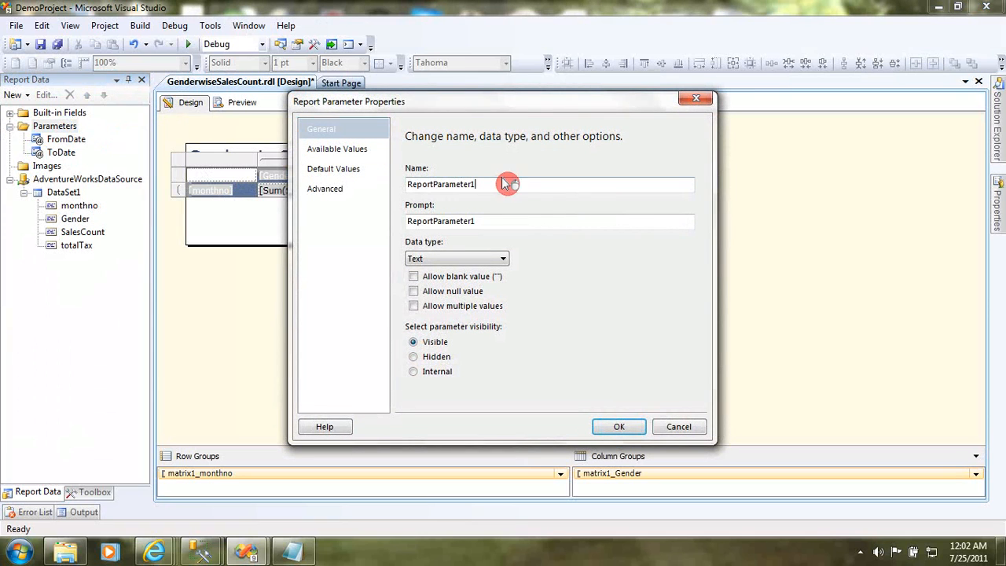
double_click(508, 184)
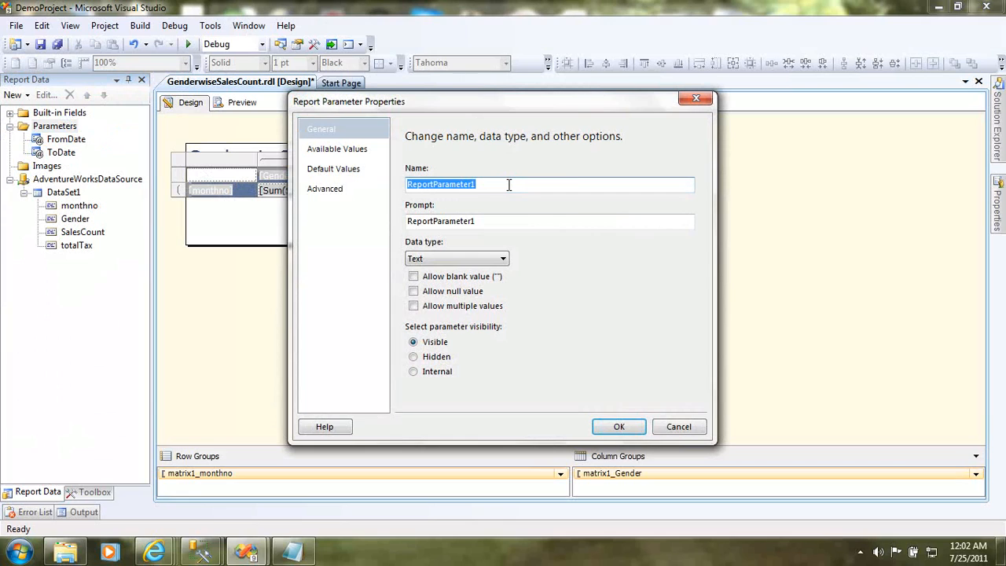
type("Customer")
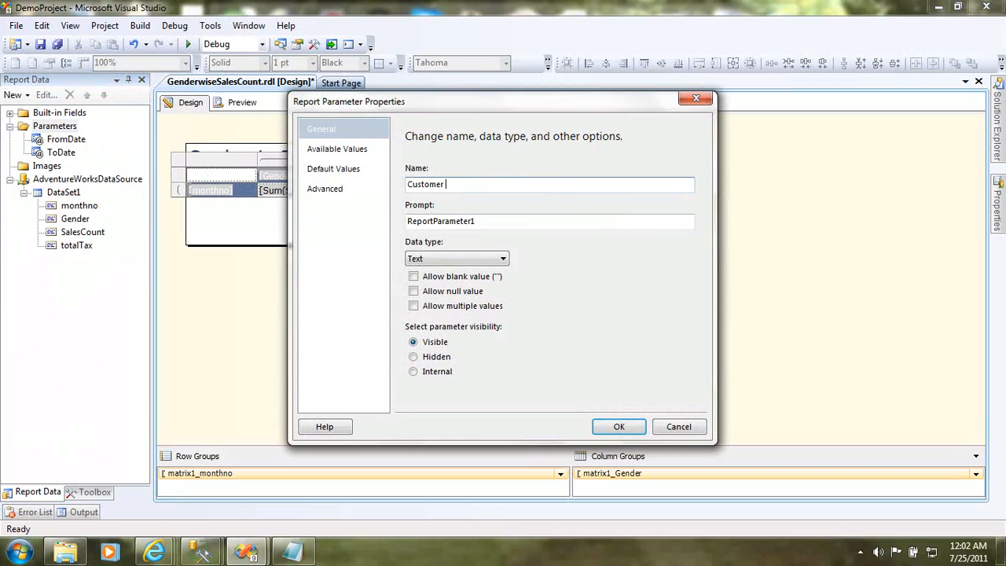
type("Parameter")
key("Tab")
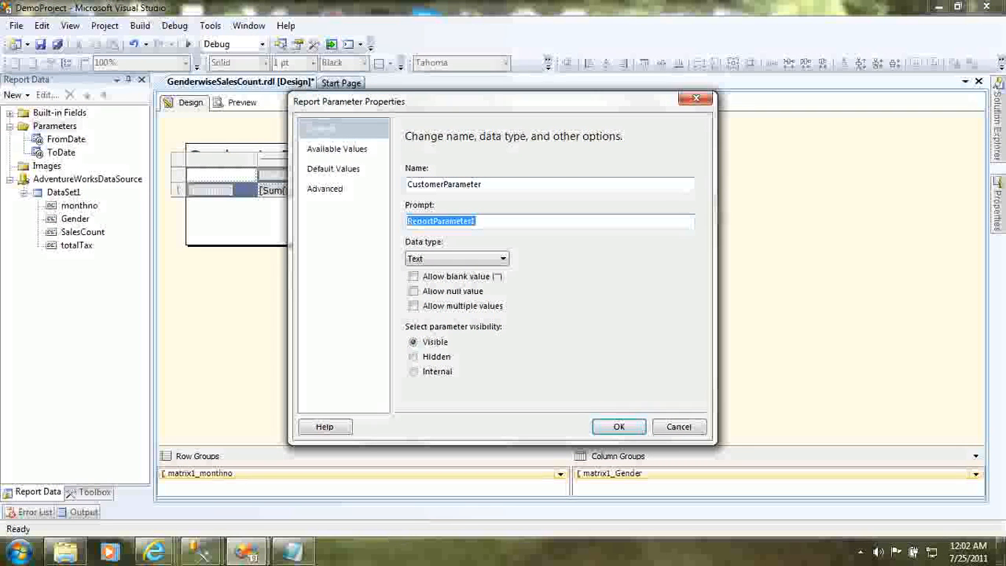
- Set the parameter's prompt to Hide/Unhide Total Counts and its data type to Boolean
type("Hide/")
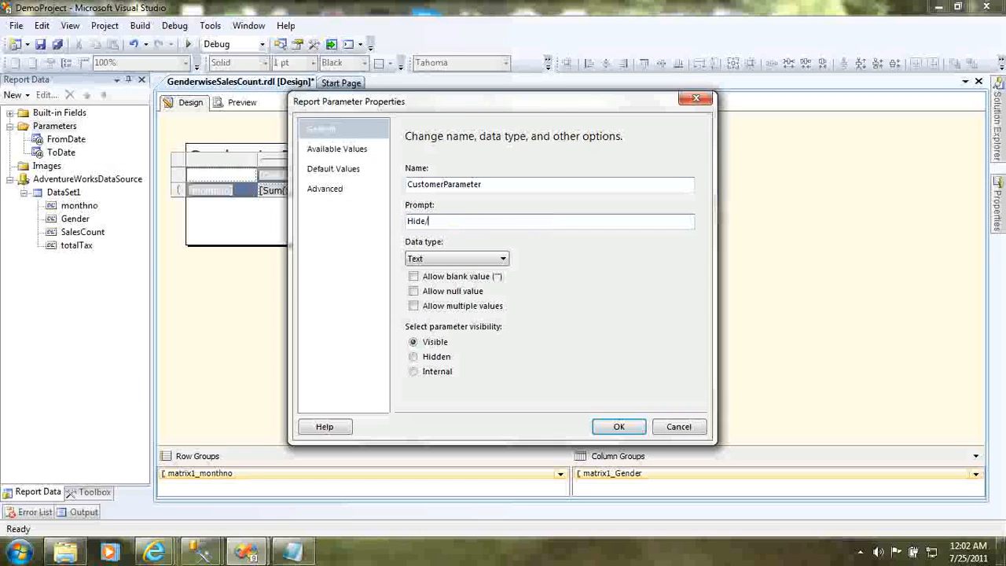
type("Unhide the")
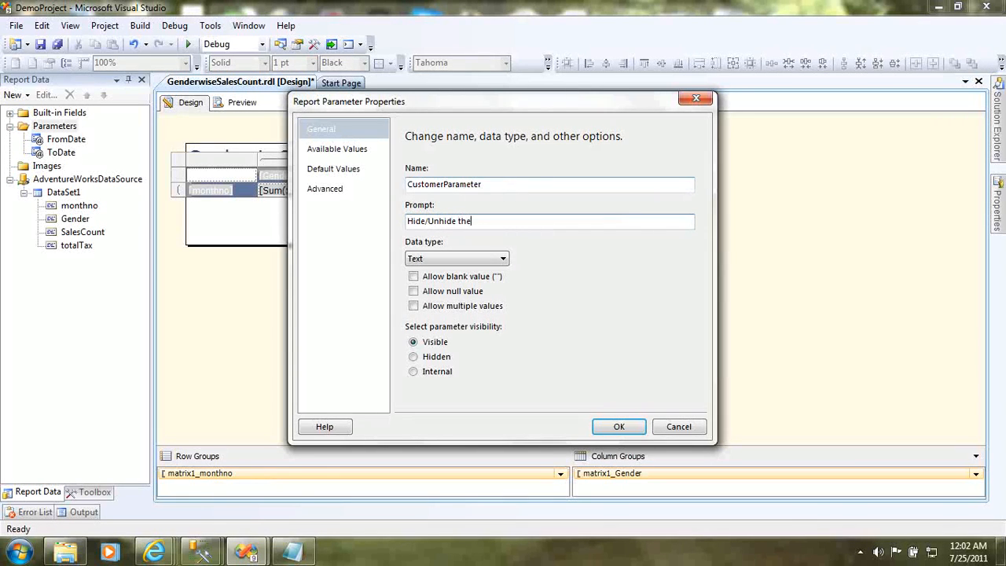
key("BackSpace")
key("BackSpace")
type("Total Counts")
left_click(457, 262)
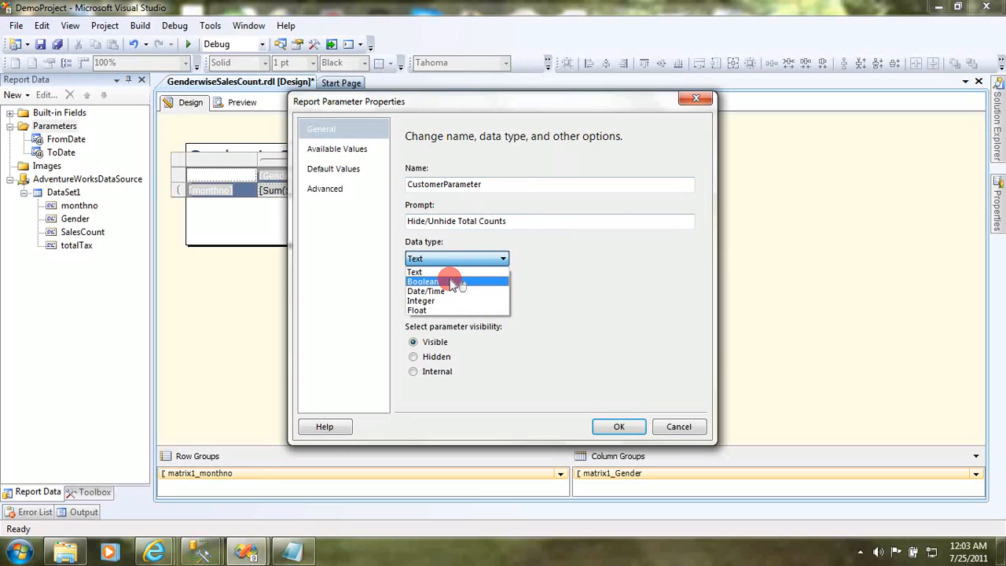
left_click(452, 282)
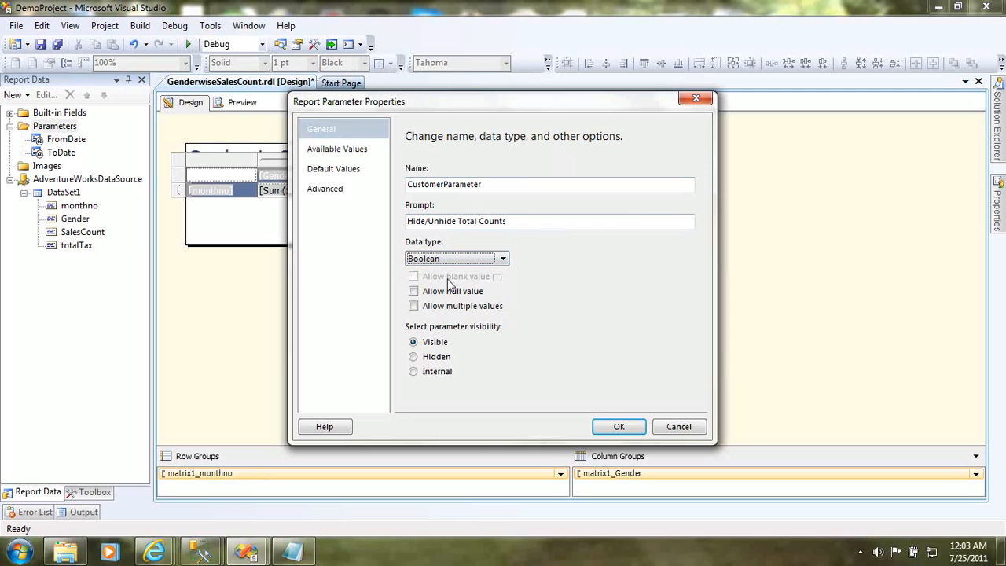
- Specify the parameter's available values manually, adding the label Hide Total Counts with the value True
left_click(342, 149)
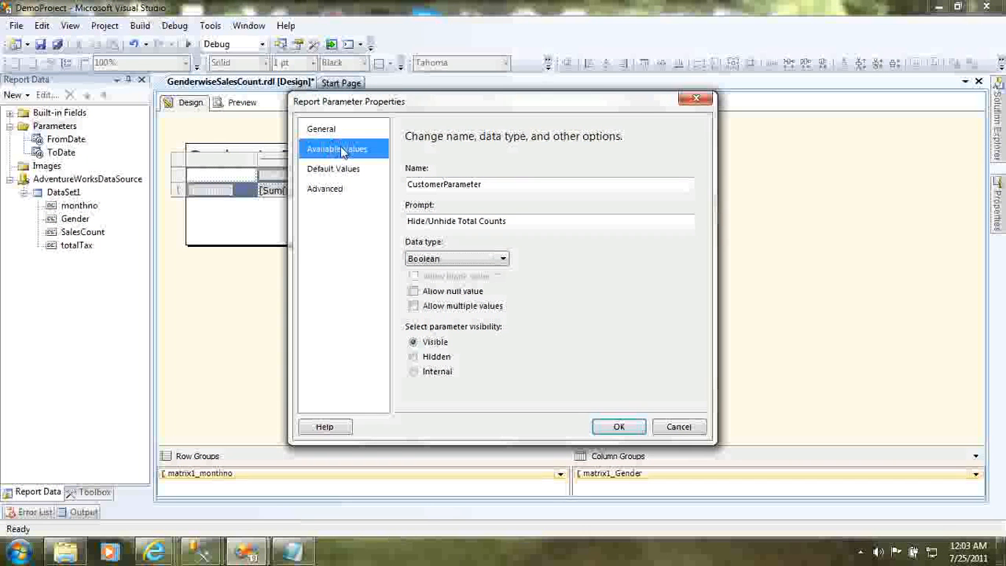
left_click(431, 198)
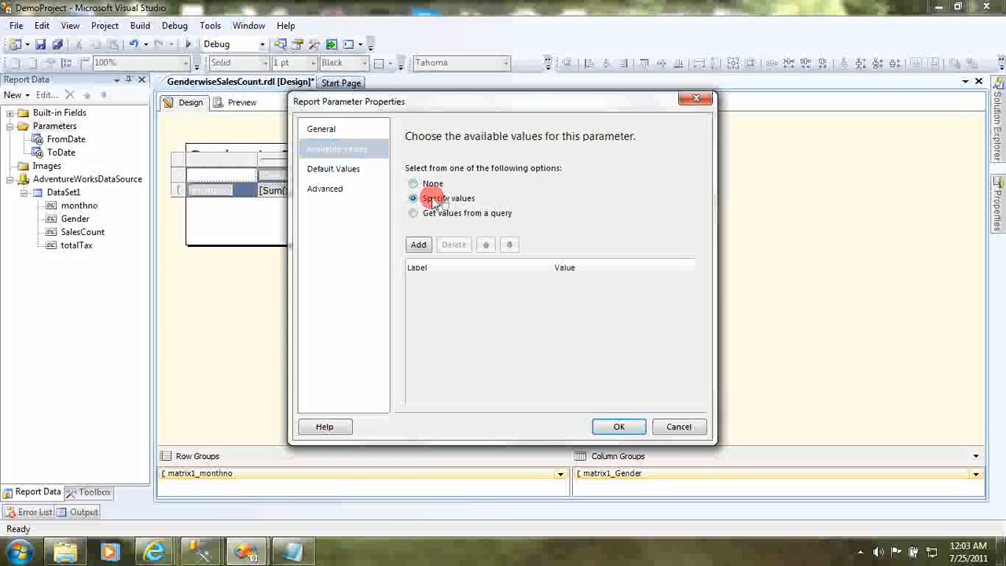
left_click(418, 244)
left_click(439, 290)
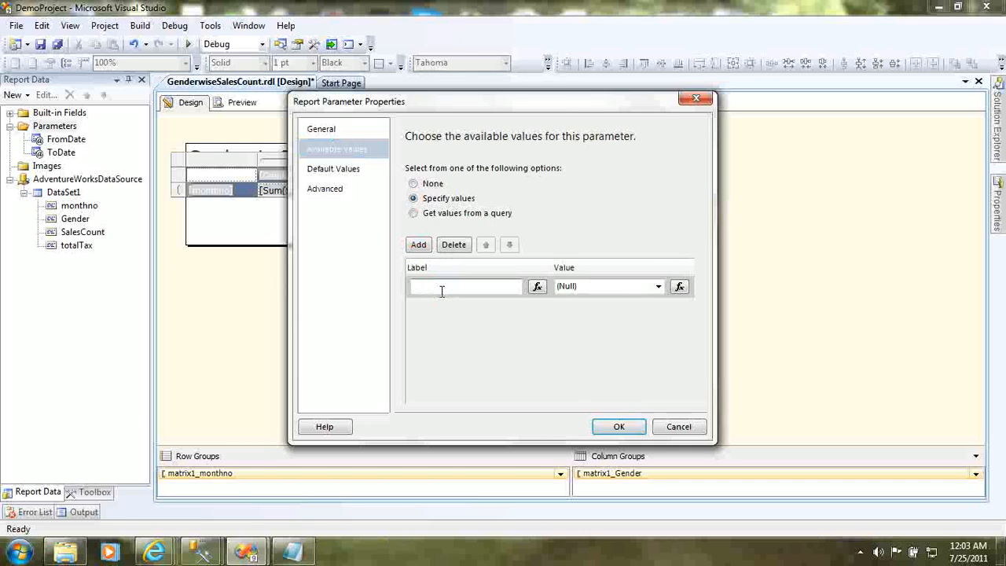
type("Hide Total Coun")
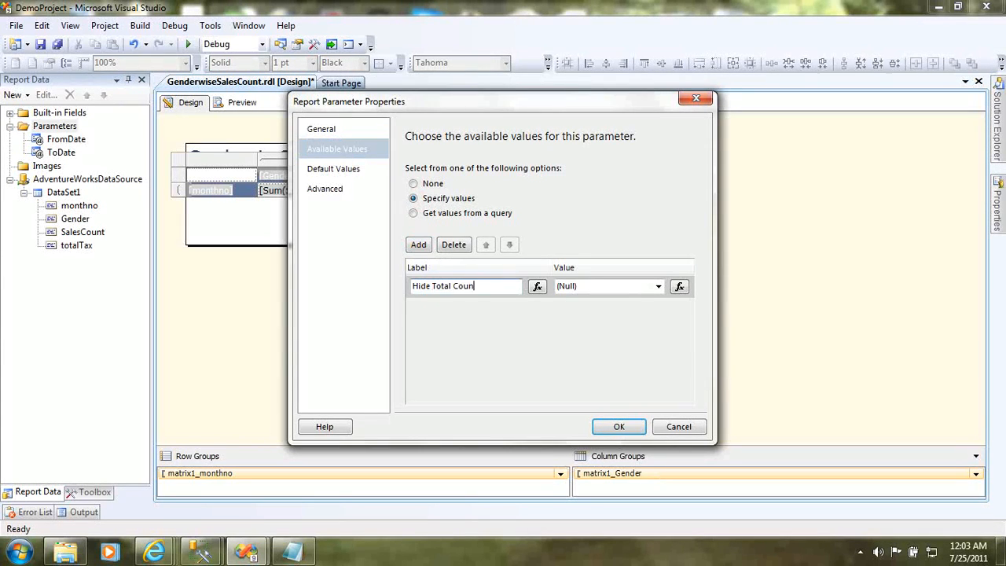
key("Tab")
key("Tab")
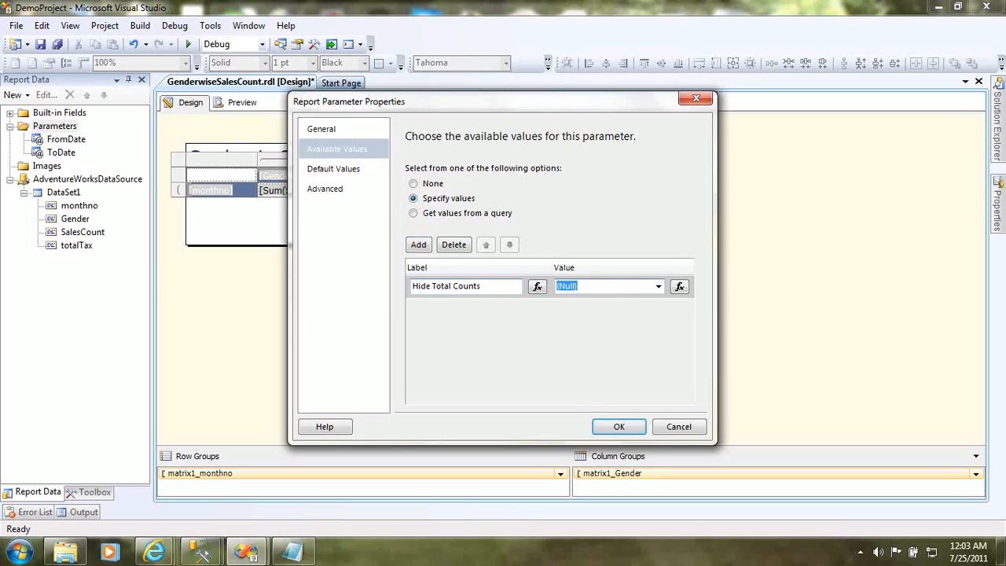
type("True")
key("Tab")
key("Tab")
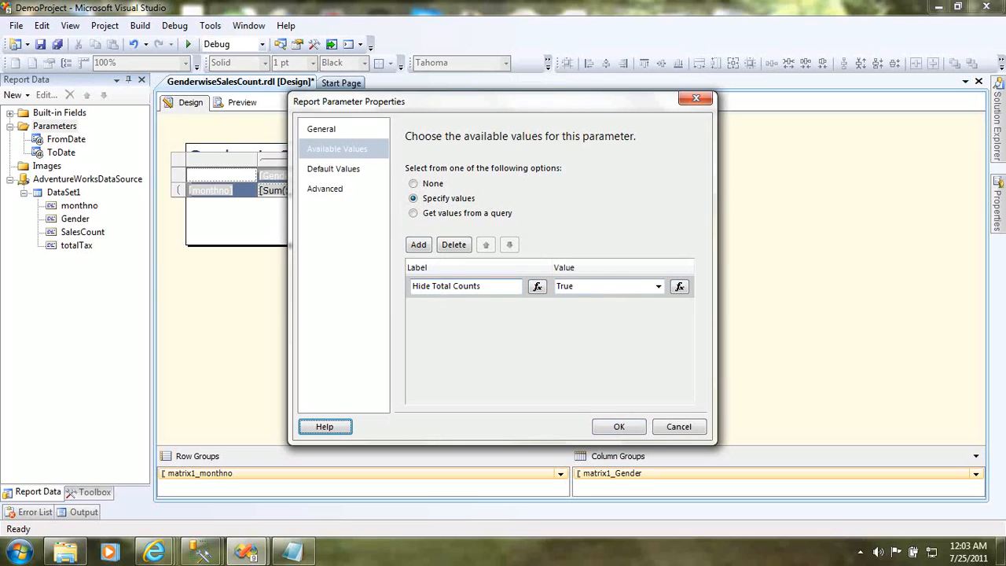
- Add a second available value labelled Unhide Total Counts with the value False
left_click(419, 245)
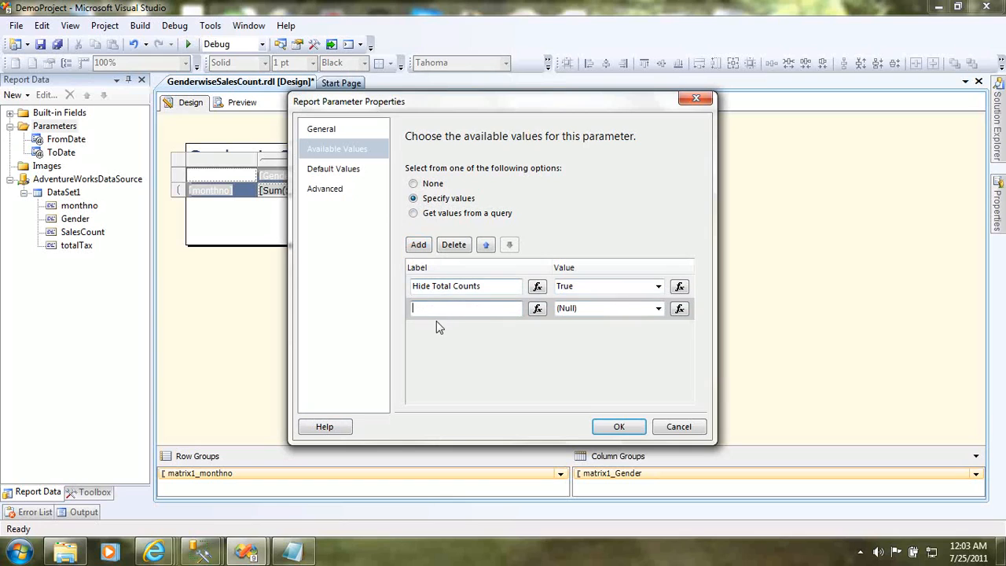
type("Unhide Total")
key("Tab")
key("Tab")
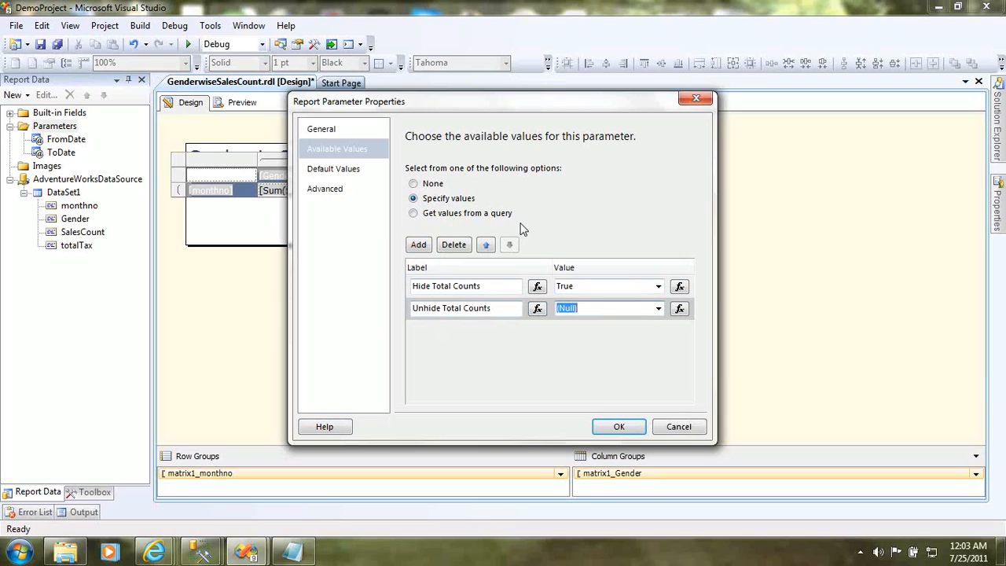
type("False")
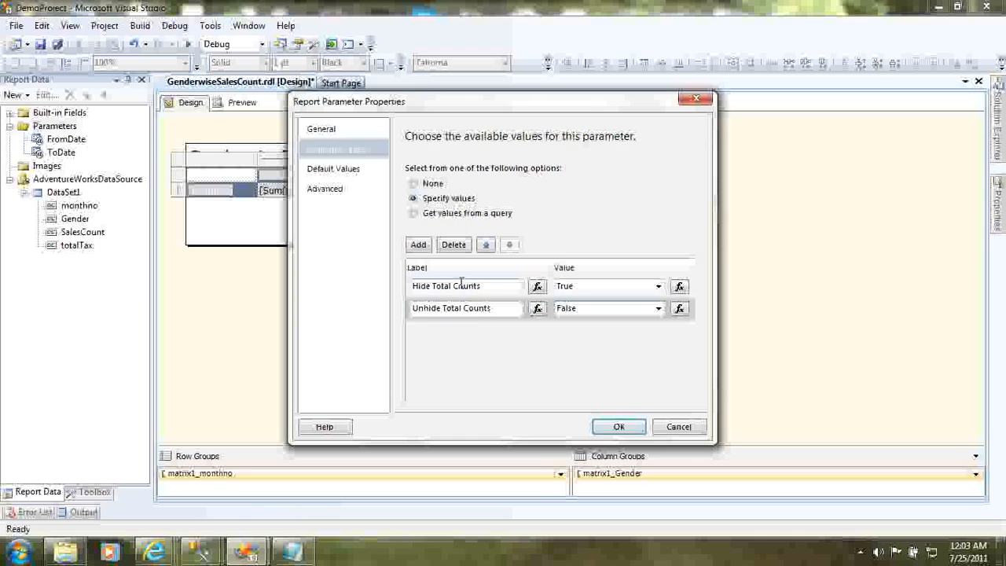
- Review how the two labels in the parameter's available values pair with their Boolean values
left_click(461, 285)
left_click(471, 308)
left_click(478, 288)
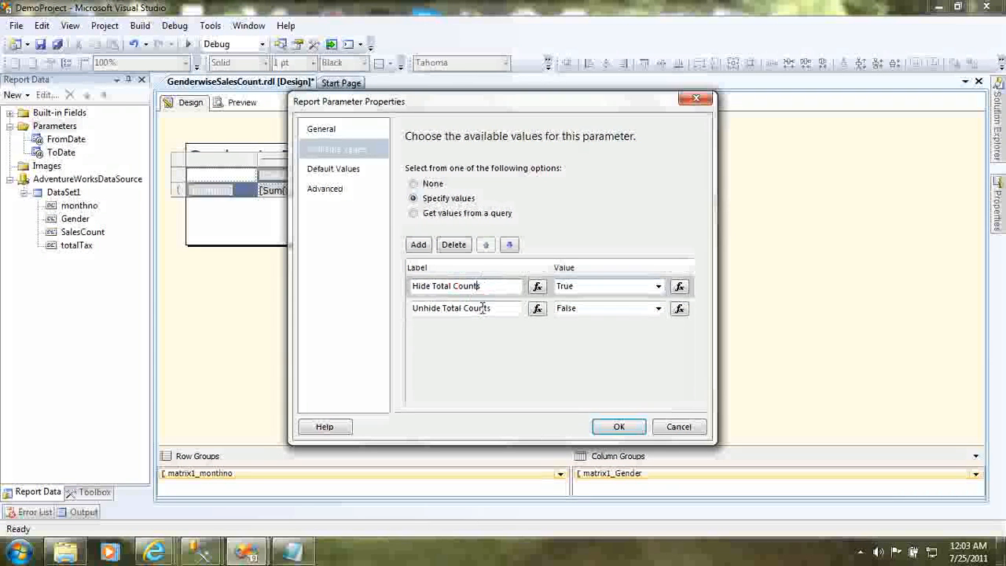
left_click(482, 308)
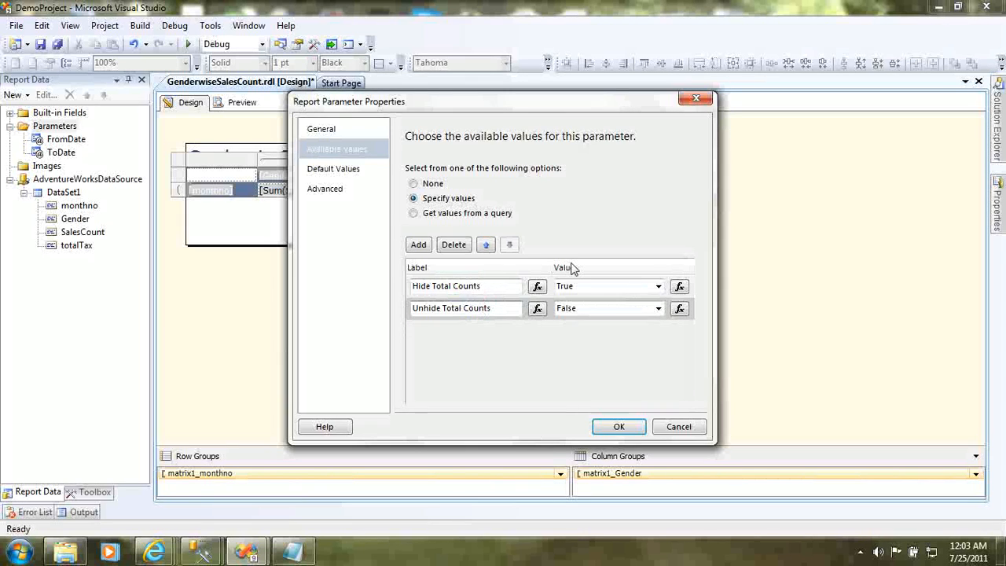
left_click(579, 291)
left_click(579, 307)
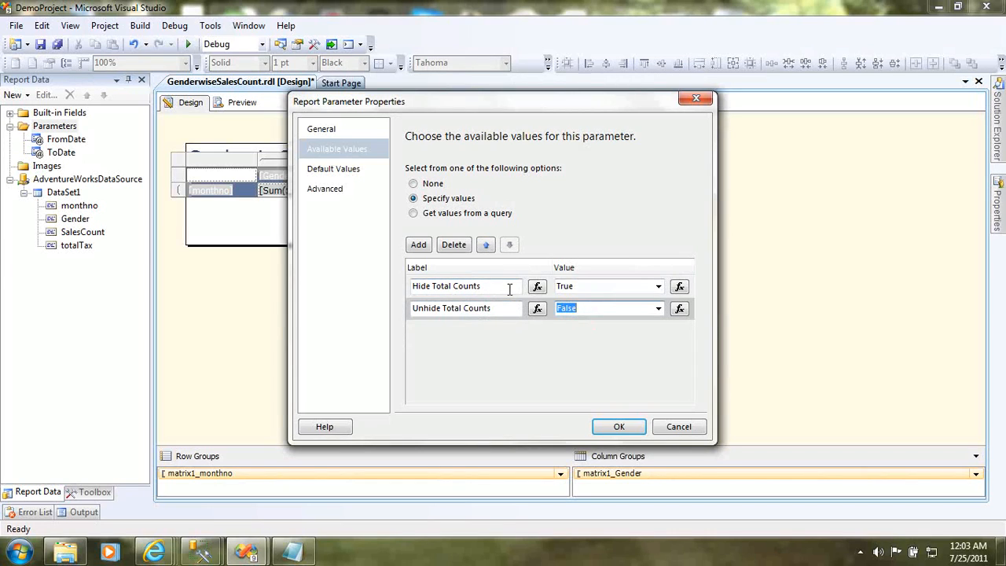
left_click(584, 289)
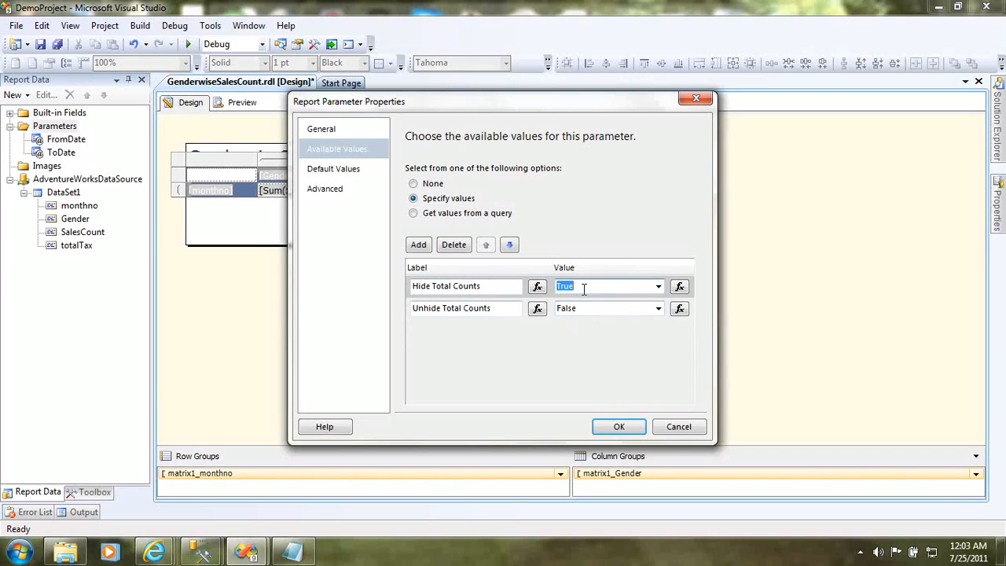
left_click(493, 309)
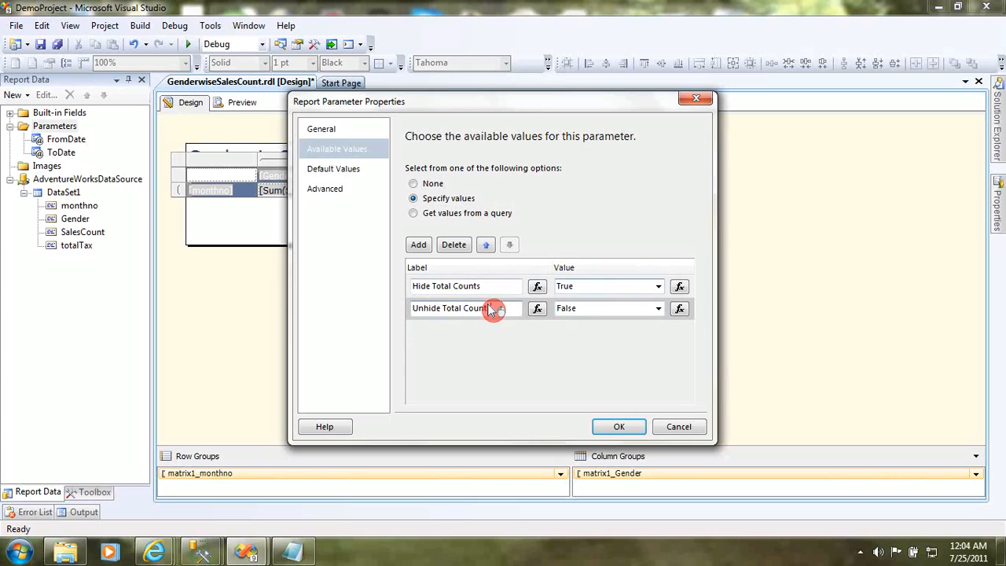
double_click(575, 308)
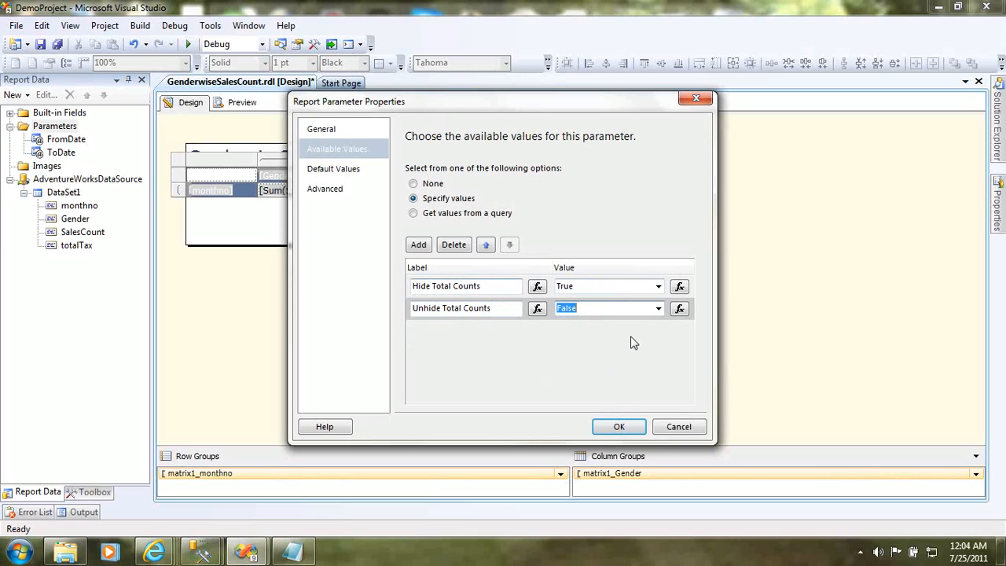
- Save the new parameter and set the Total Sales Count column's visibility to show or hide based on an expression
left_click(629, 433)
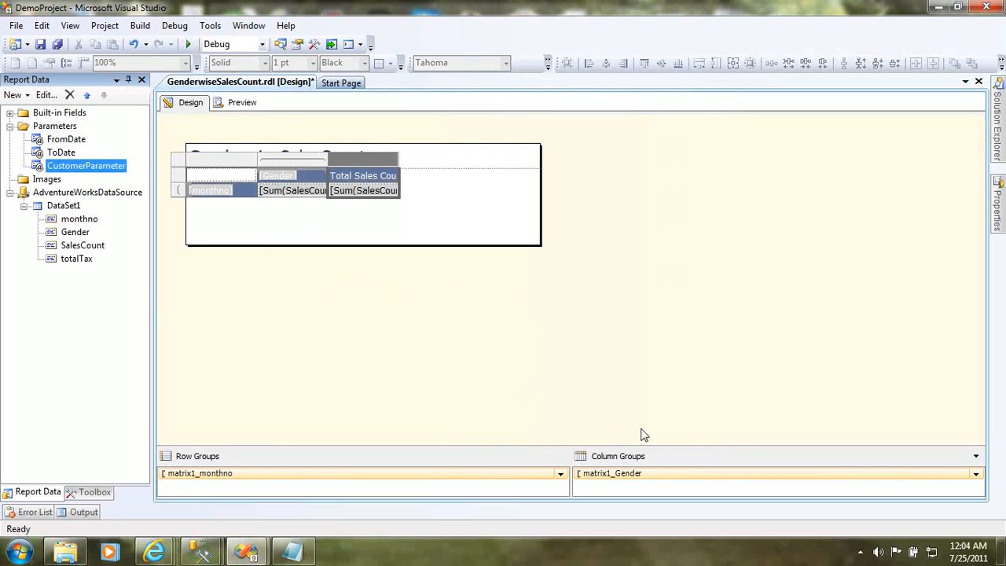
right_click(375, 154)
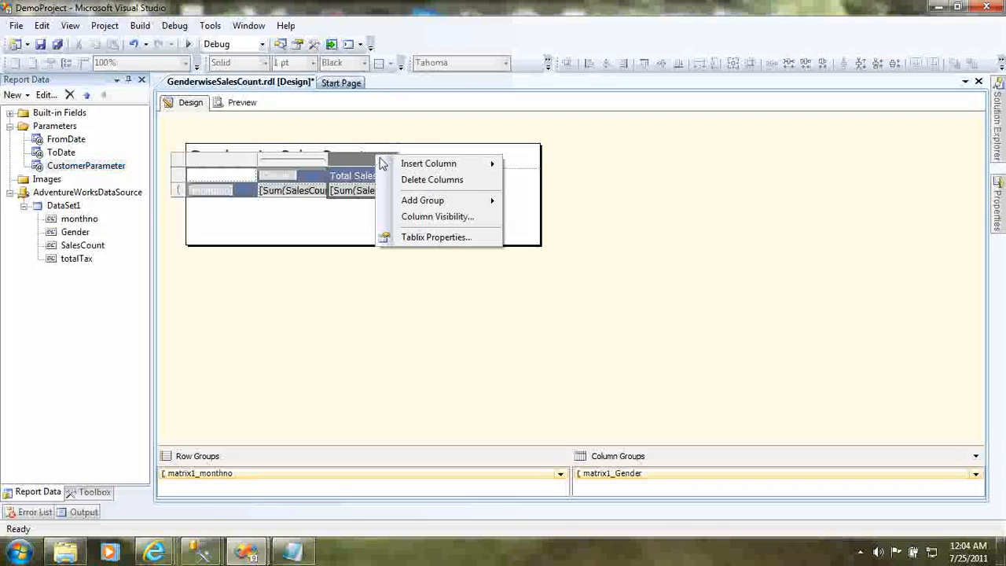
left_click(425, 217)
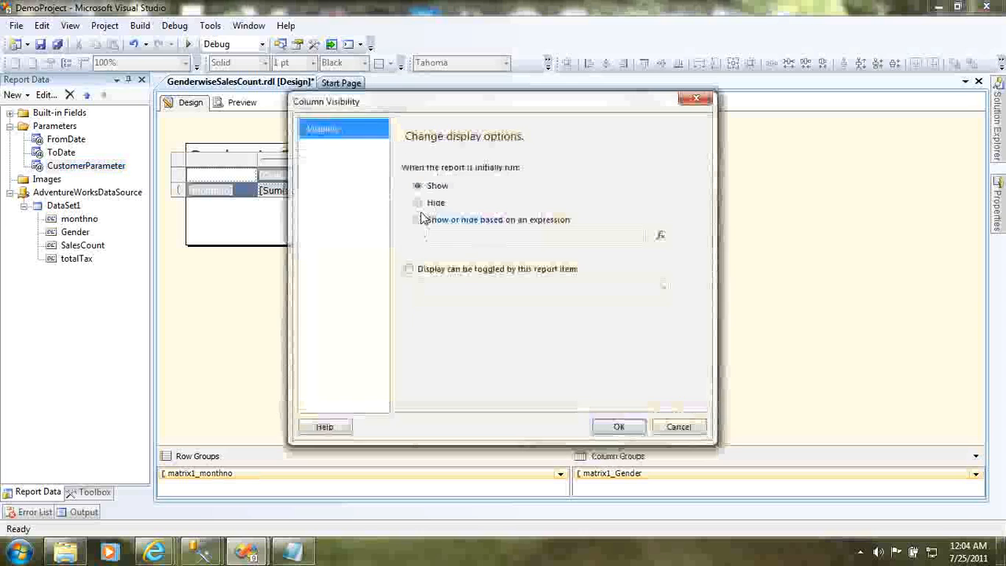
left_click(460, 221)
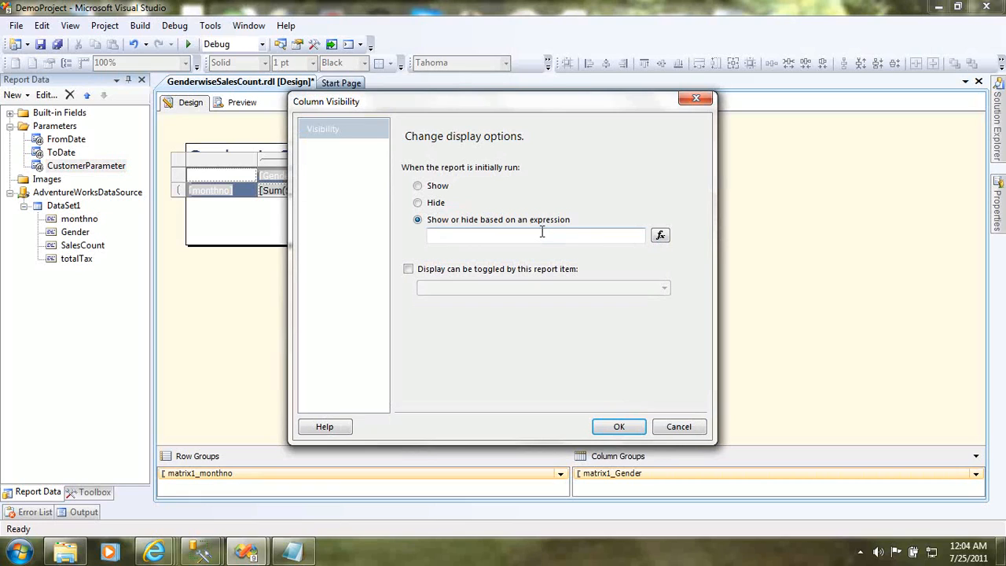
- Build the column's Hidden expression as =Parameters!CustomerParameter.Value and apply the visibility setting
left_click(661, 238)
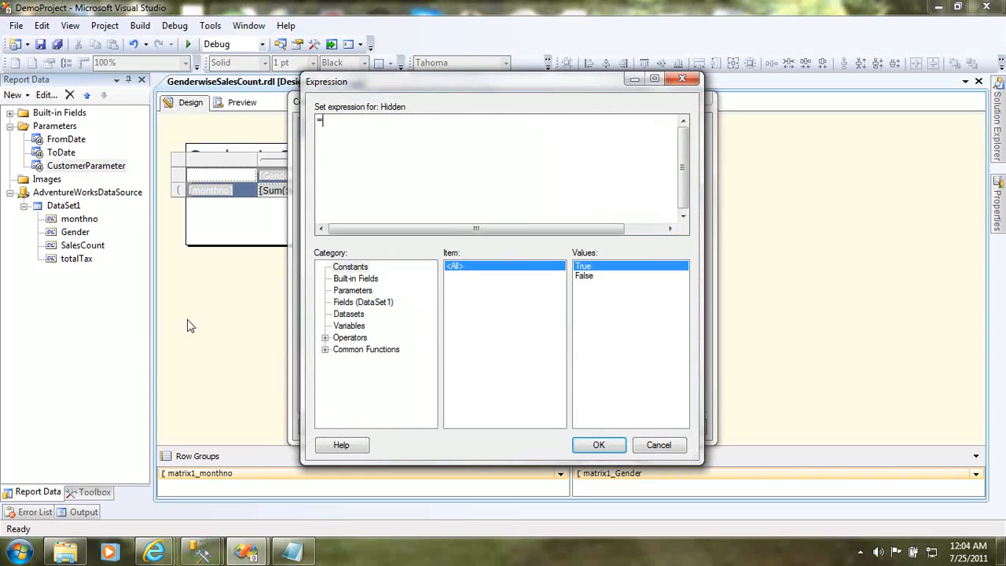
left_click(361, 292)
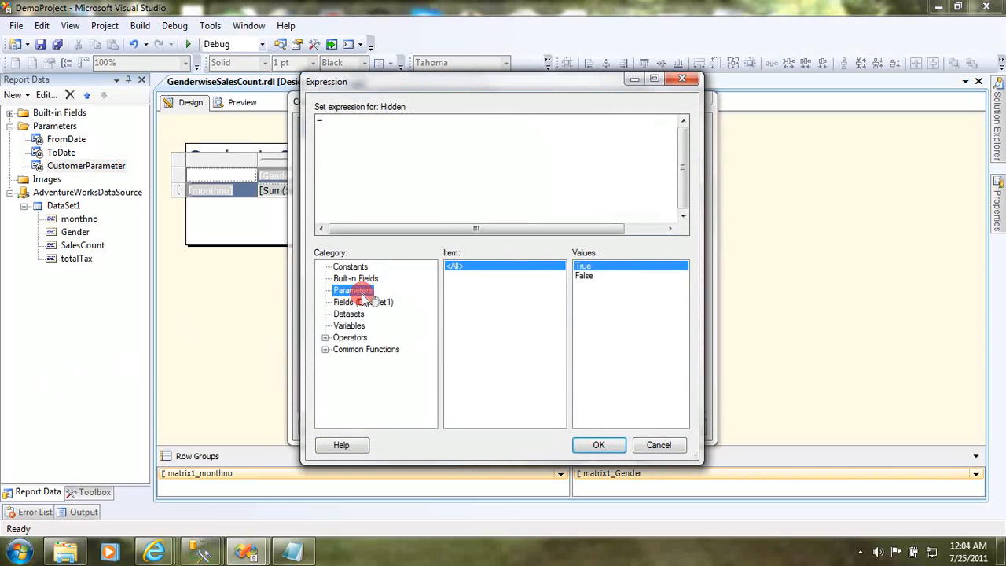
left_click(633, 286)
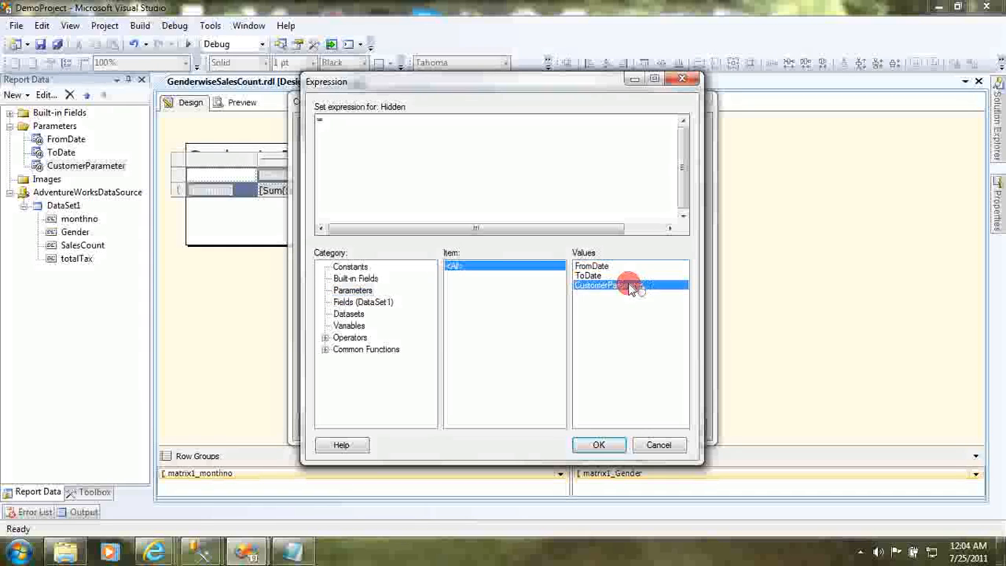
double_click(633, 287)
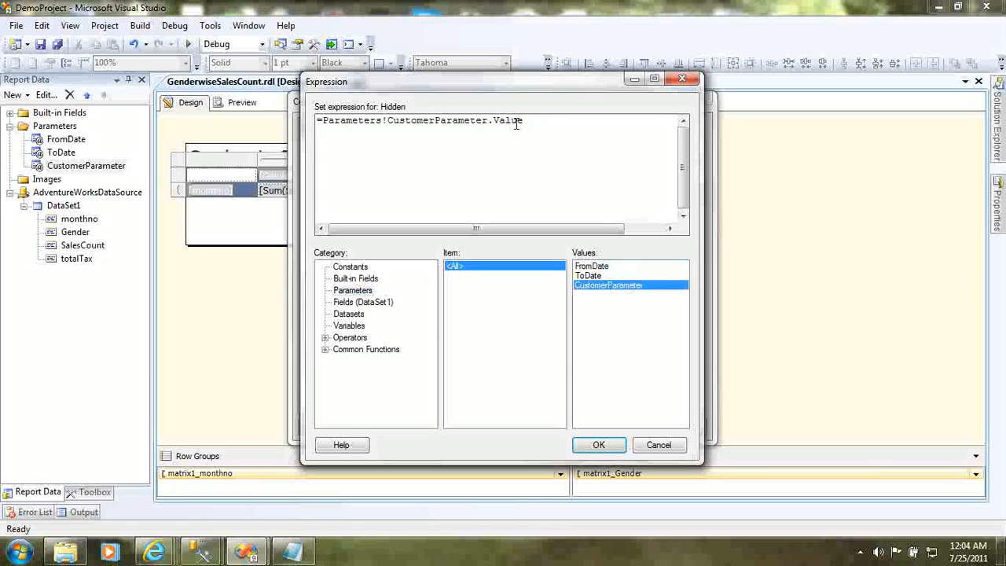
left_click(597, 445)
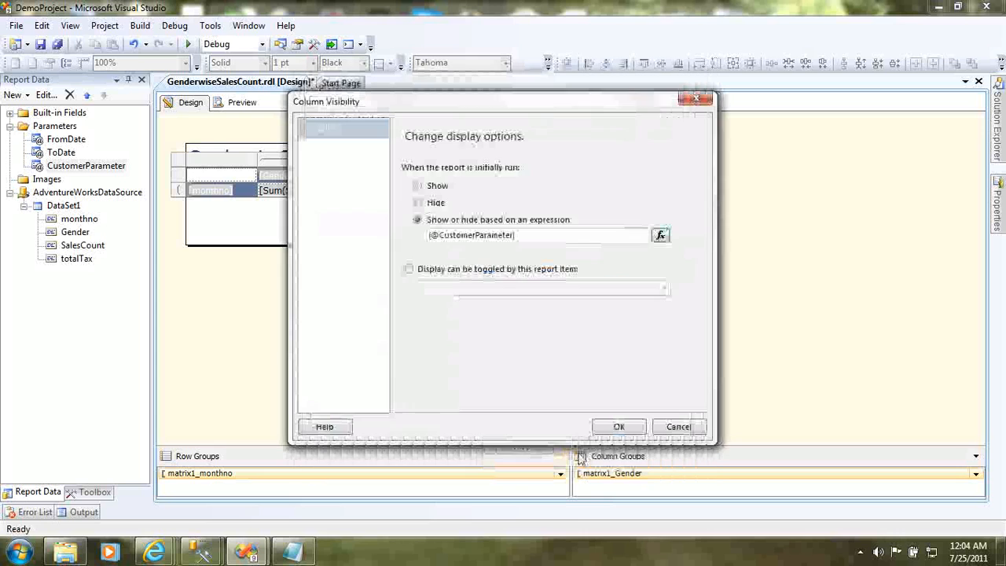
left_click(620, 427)
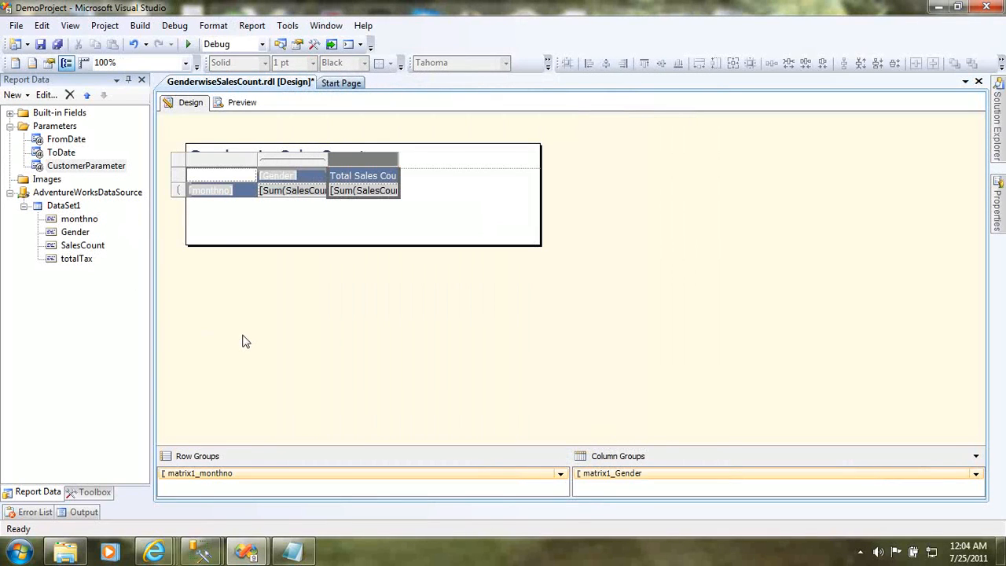
- Preview the report, check the Hide/Unhide Total Counts choices, and set From Date to 7/1/2000 and To Date to 7/25/2011
left_click(233, 103)
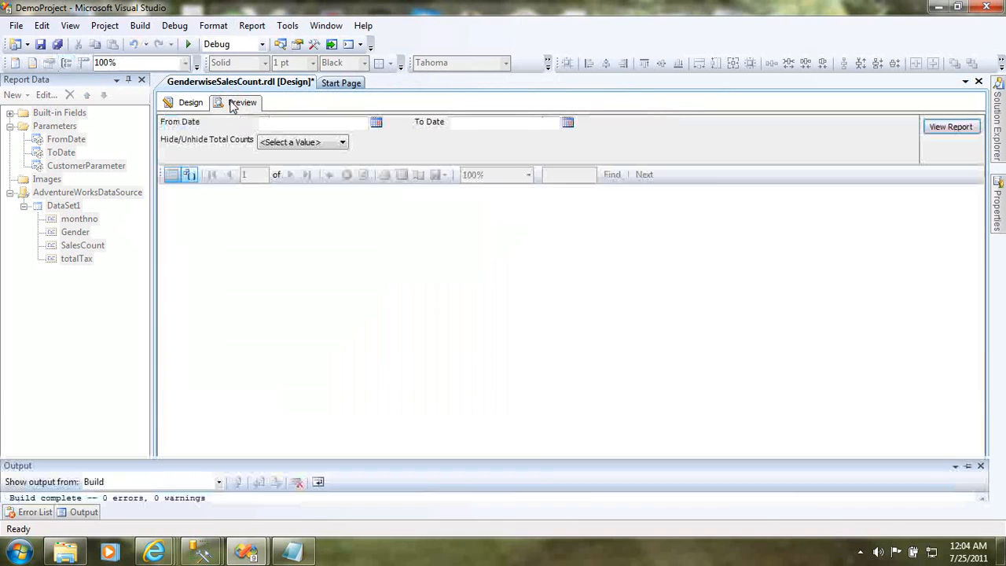
left_click(342, 146)
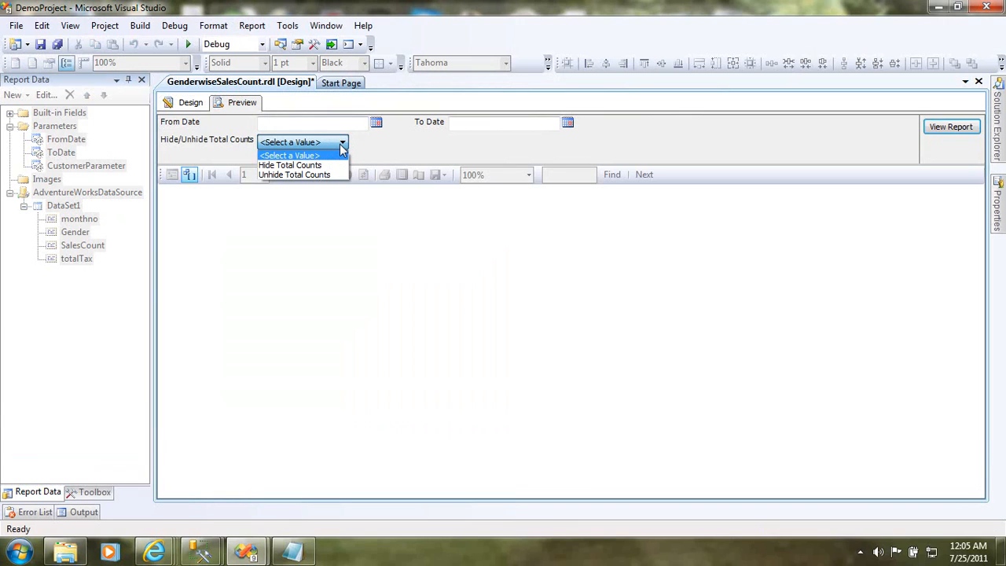
left_click(342, 145)
left_click(360, 122)
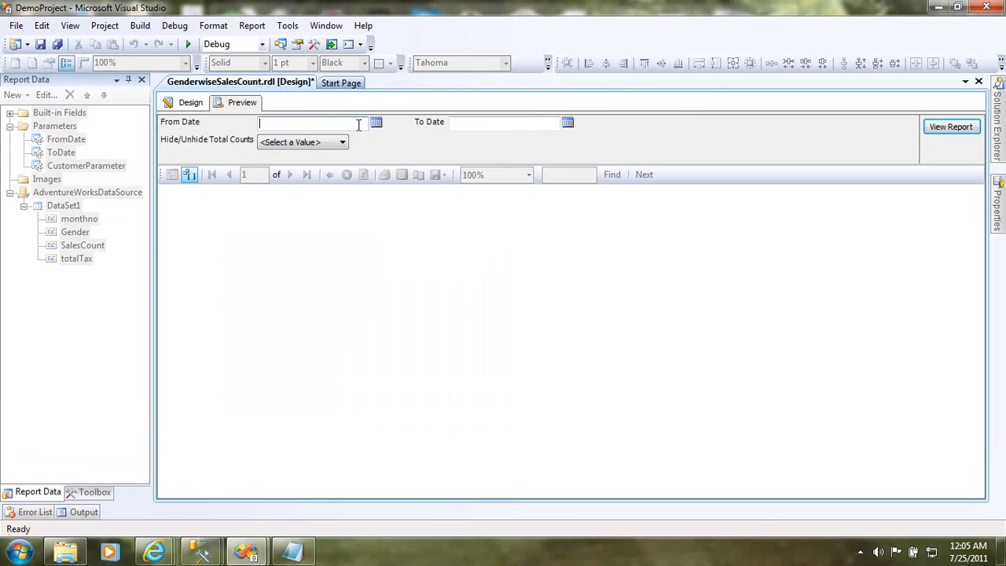
type("7/1/2000")
left_click(476, 134)
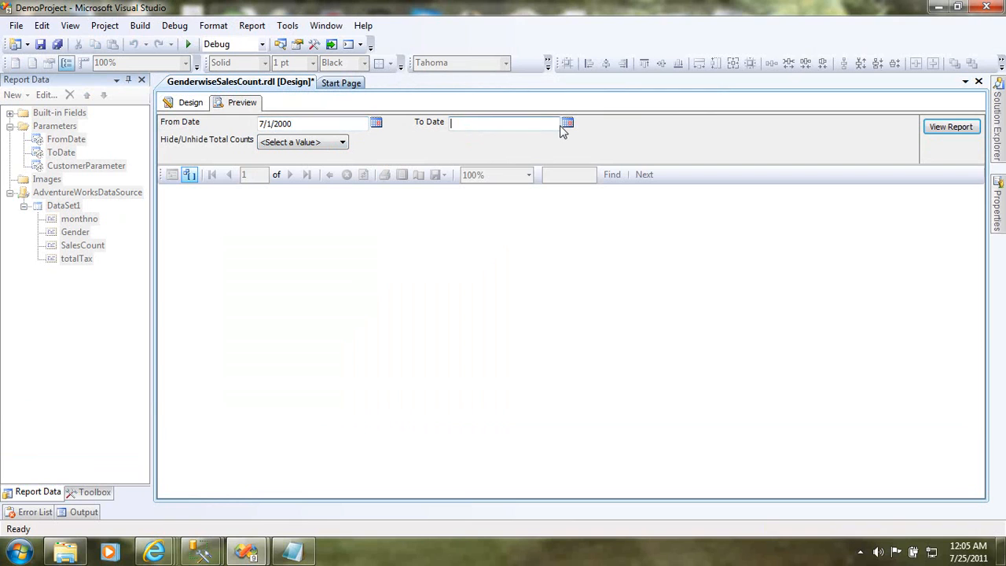
left_click(566, 124)
left_click(556, 245)
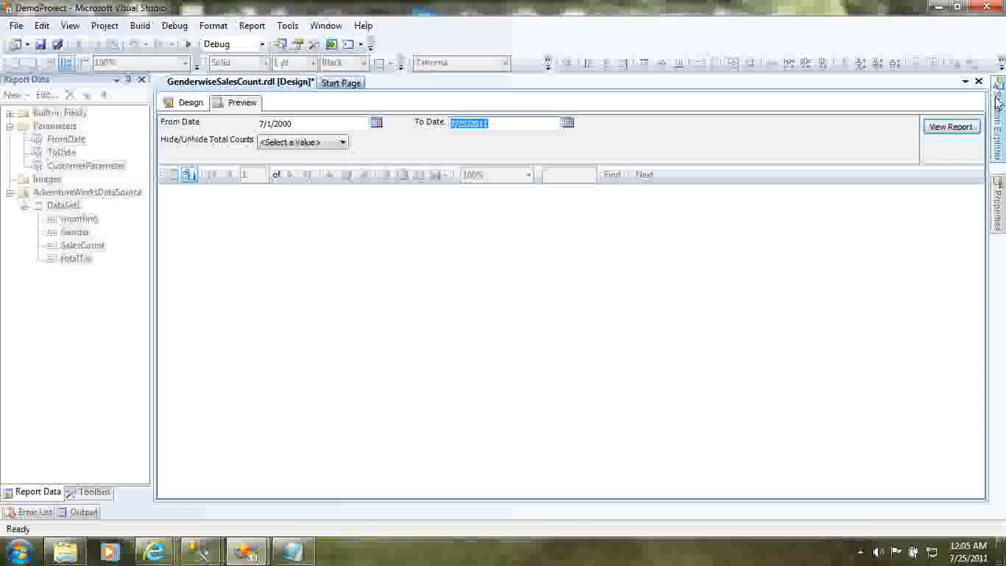
- Run the report preview with Hide/Unhide Total Counts set to Hide Total Counts
left_click(965, 129)
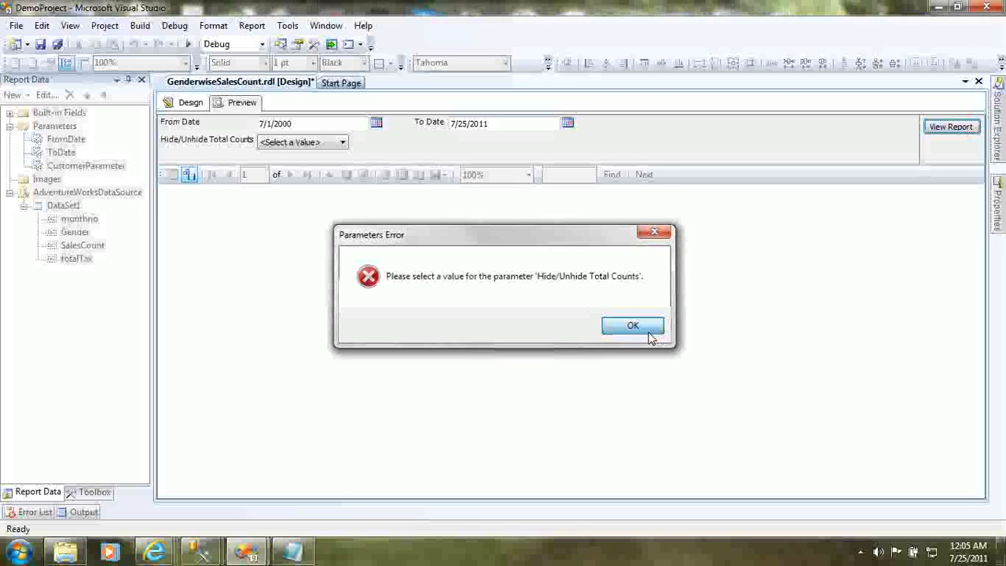
left_click(650, 336)
left_click(345, 141)
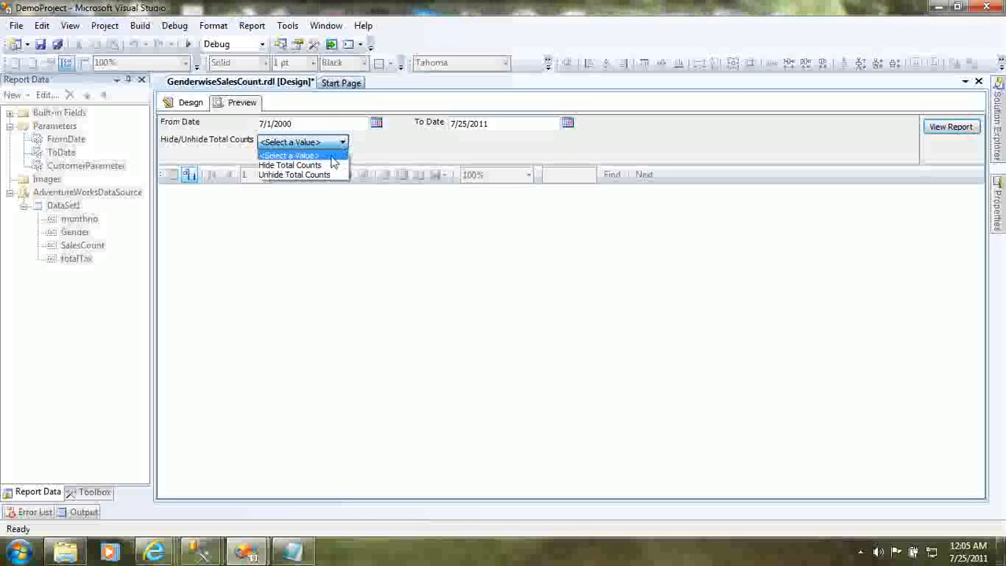
left_click(329, 166)
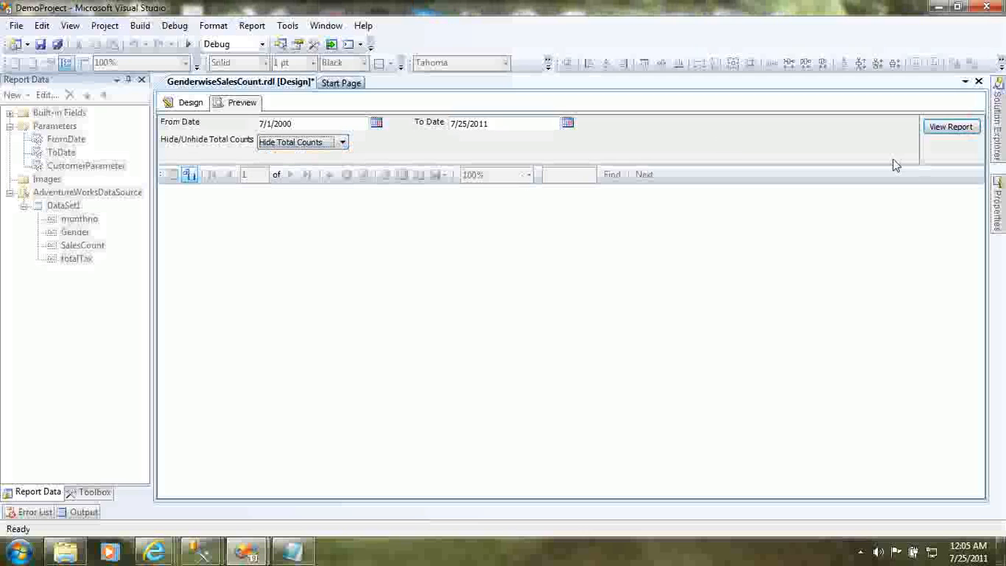
left_click(944, 134)
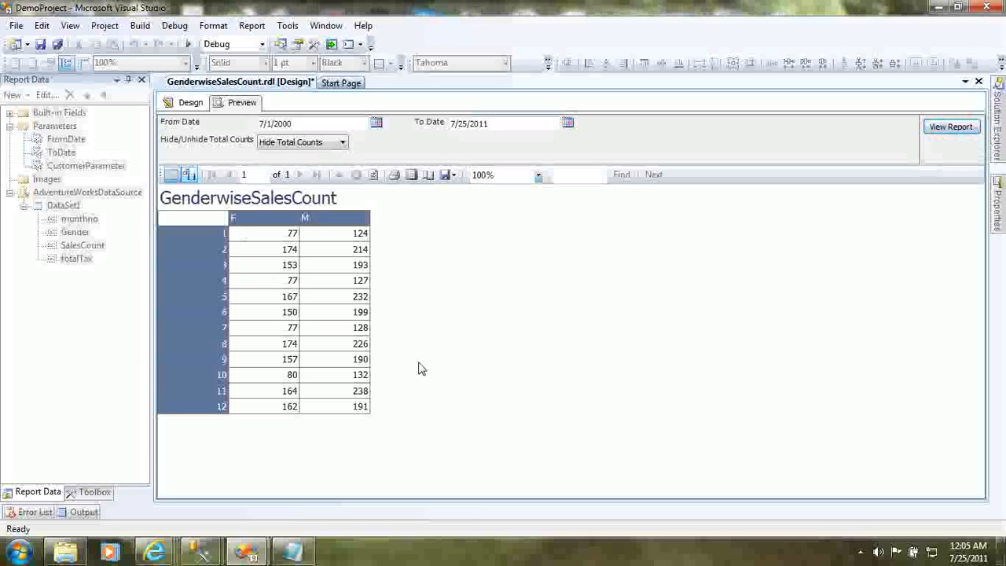
- Switch the parameter to Unhide Total Counts and rerun the report preview
left_click(335, 142)
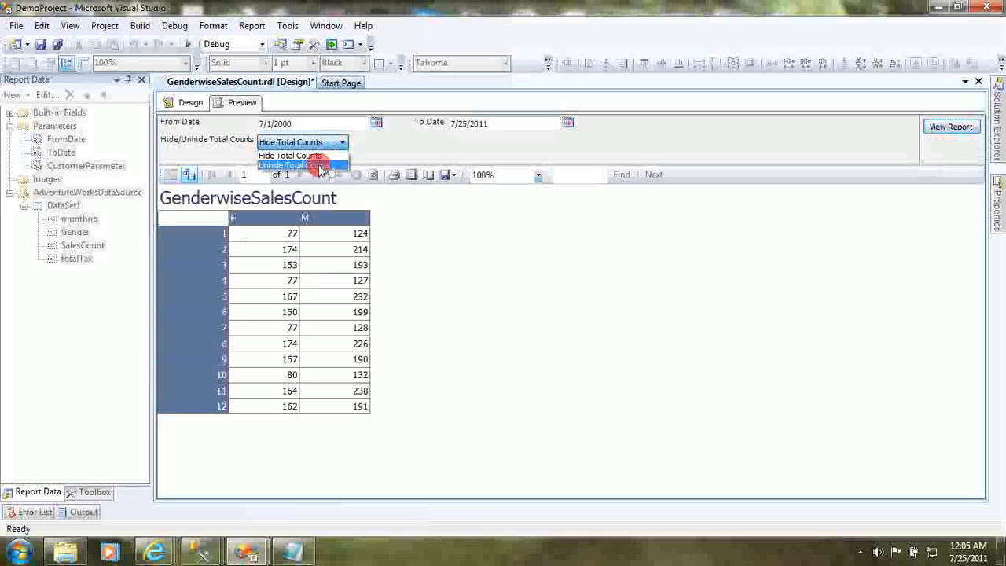
left_click(322, 163)
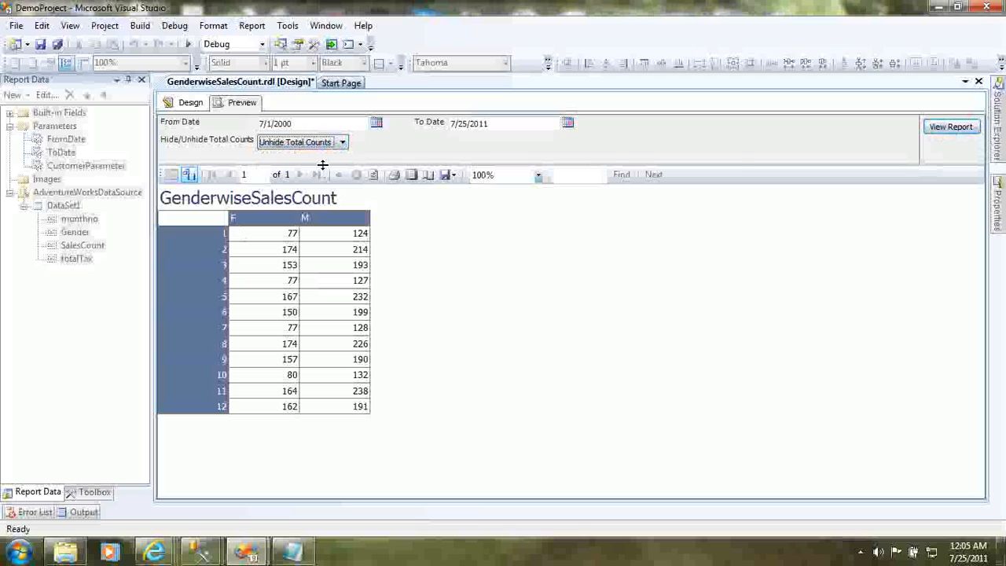
left_click(948, 129)
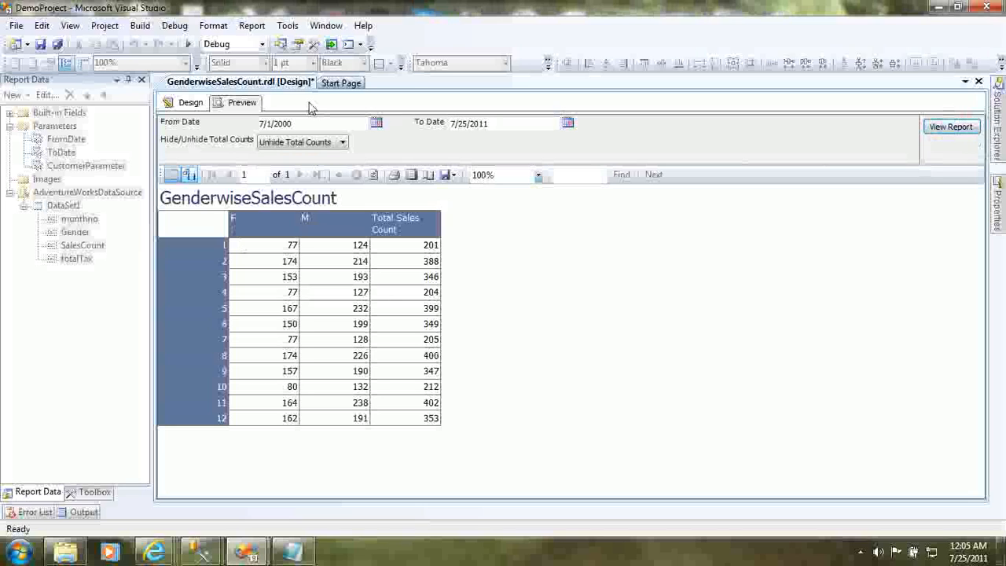
- Change From Date to 8/1/2012 and rerun the report with that date range
left_click(323, 125)
left_click(376, 123)
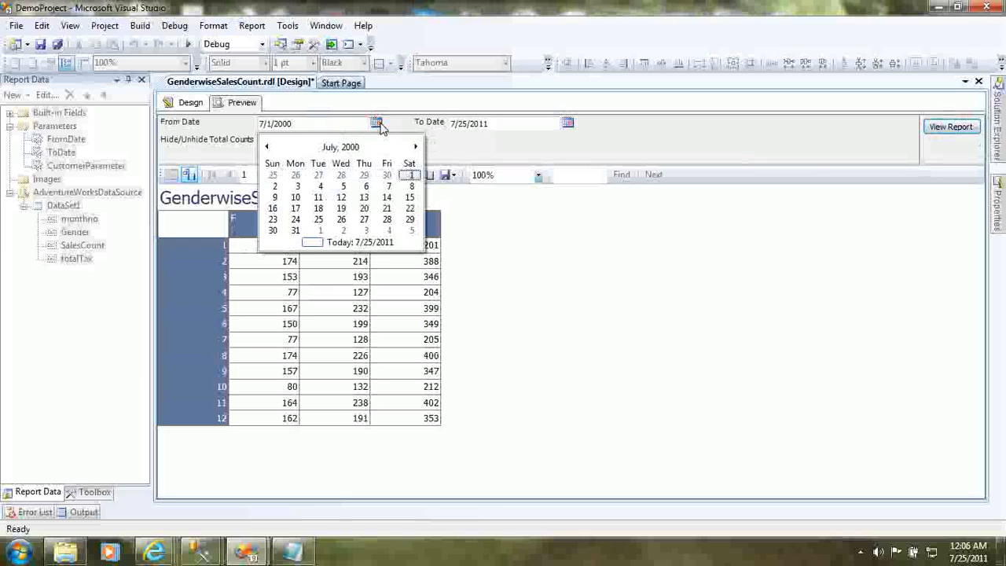
left_click(366, 244)
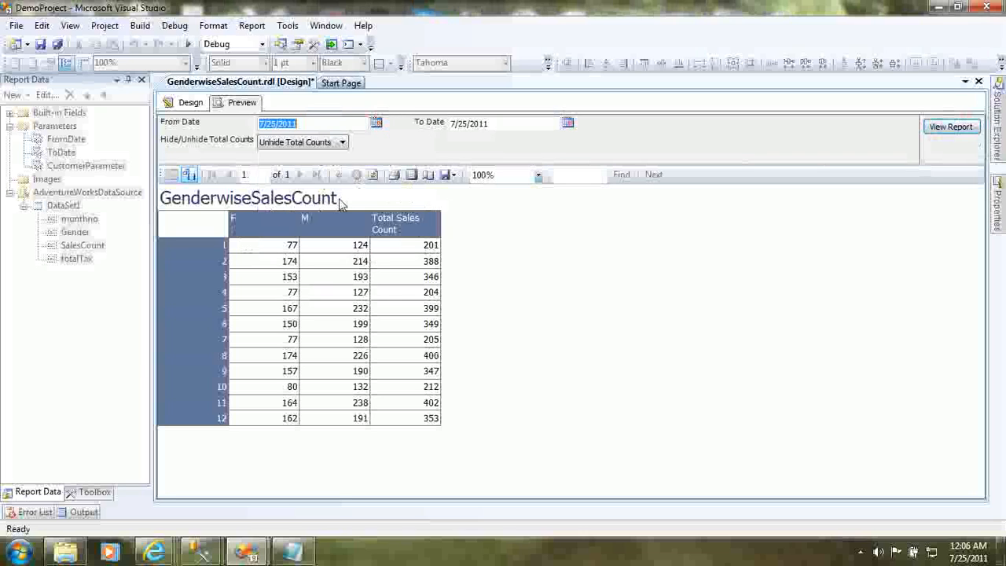
left_click(376, 123)
left_click(415, 147)
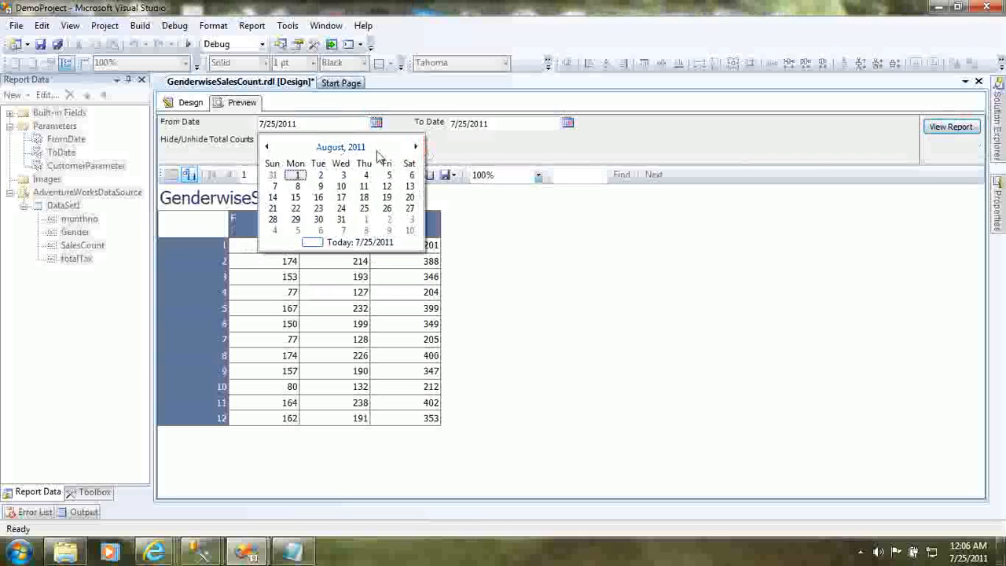
left_click(298, 175)
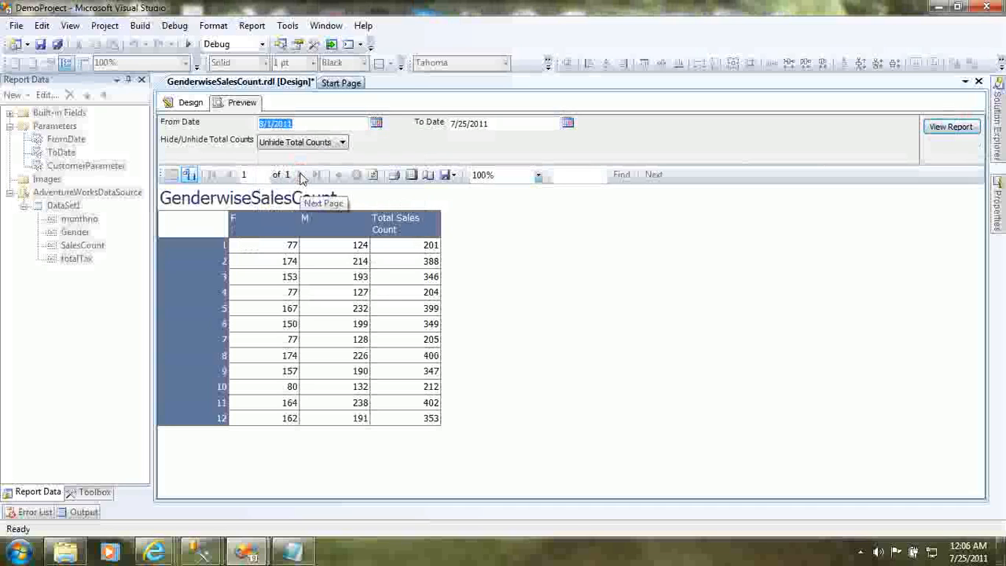
left_click(309, 125)
key("BackSpace")
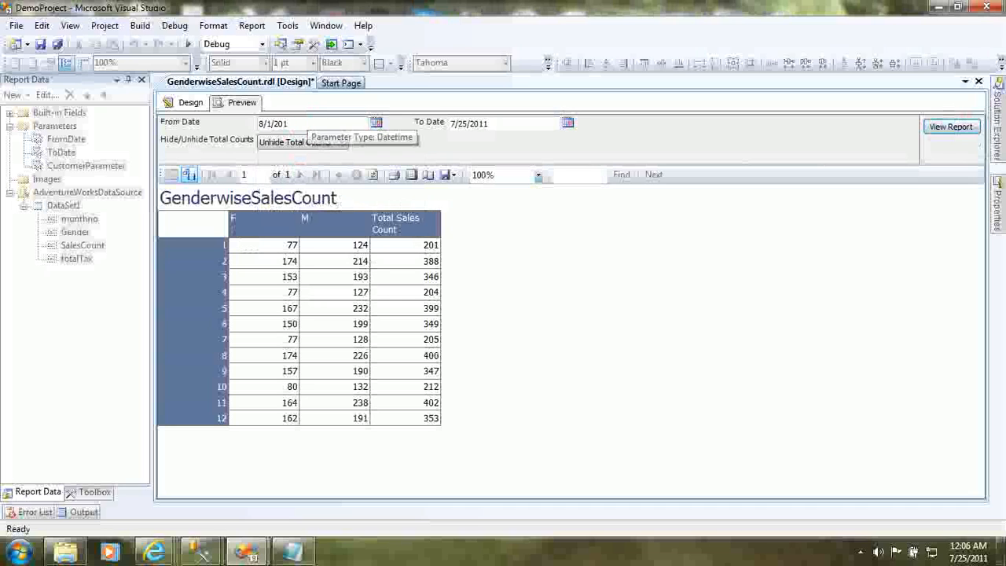
type("2")
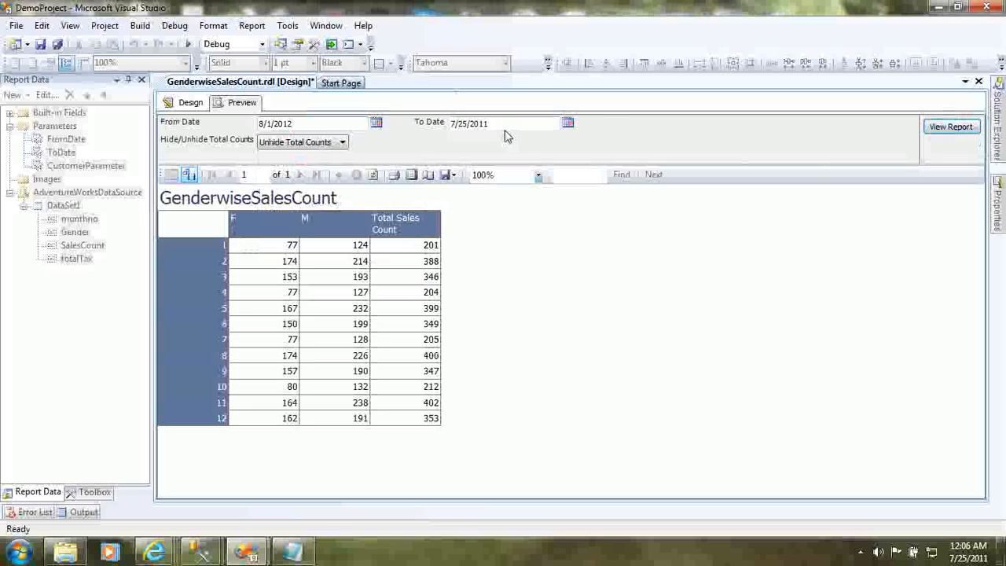
left_click(945, 130)
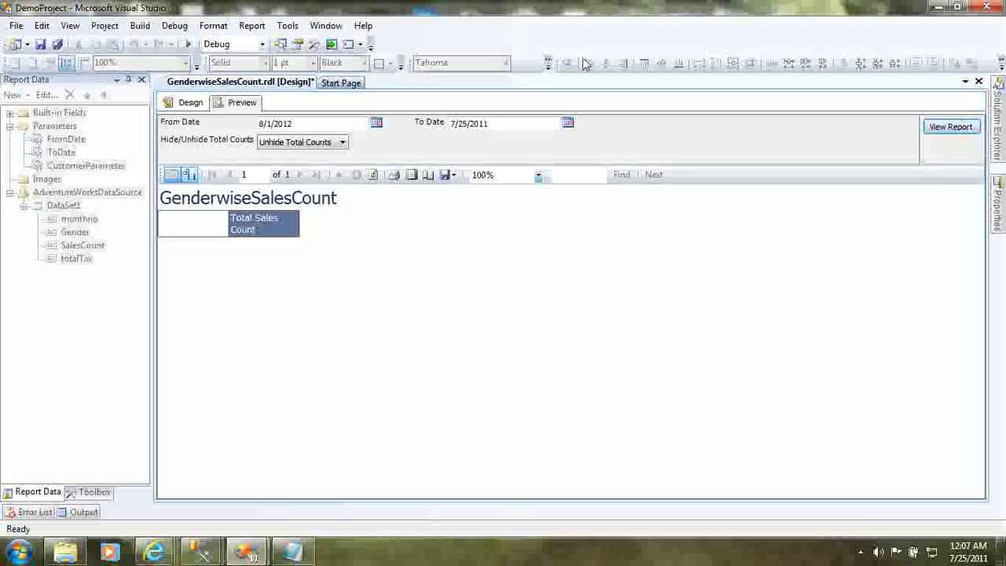
- Return to the report design and open the report properties' custom code for editing
left_click(186, 105)
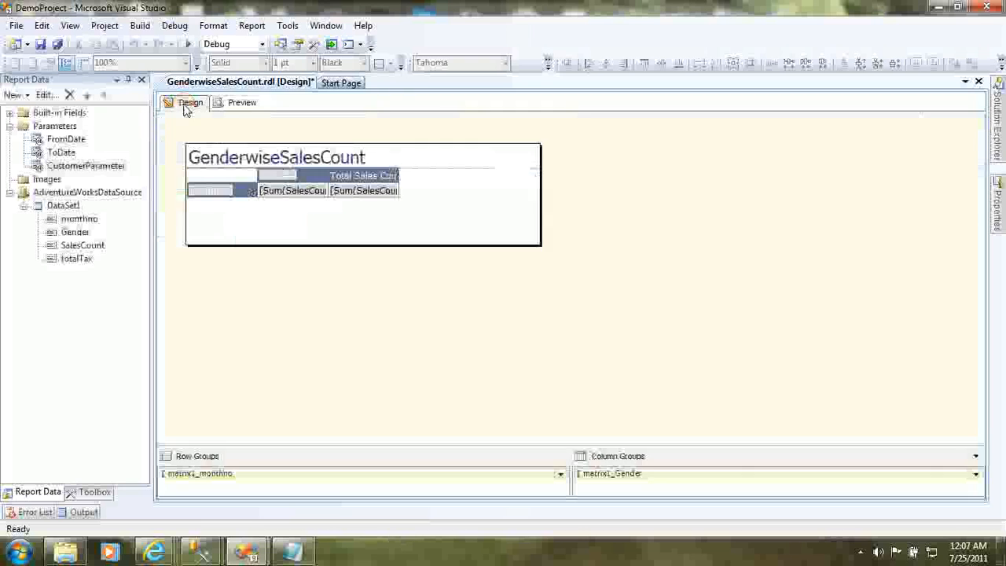
right_click(339, 300)
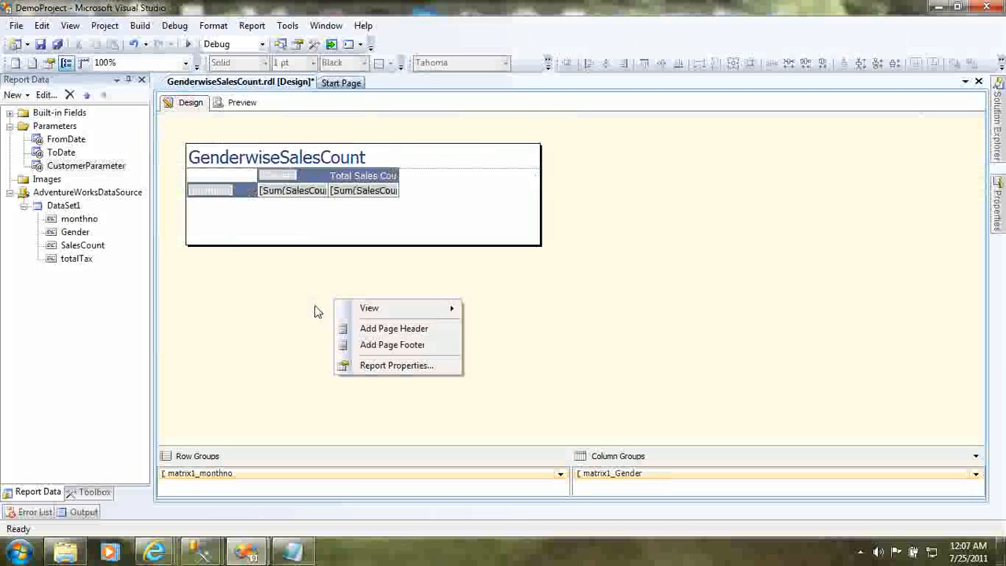
left_click(376, 370)
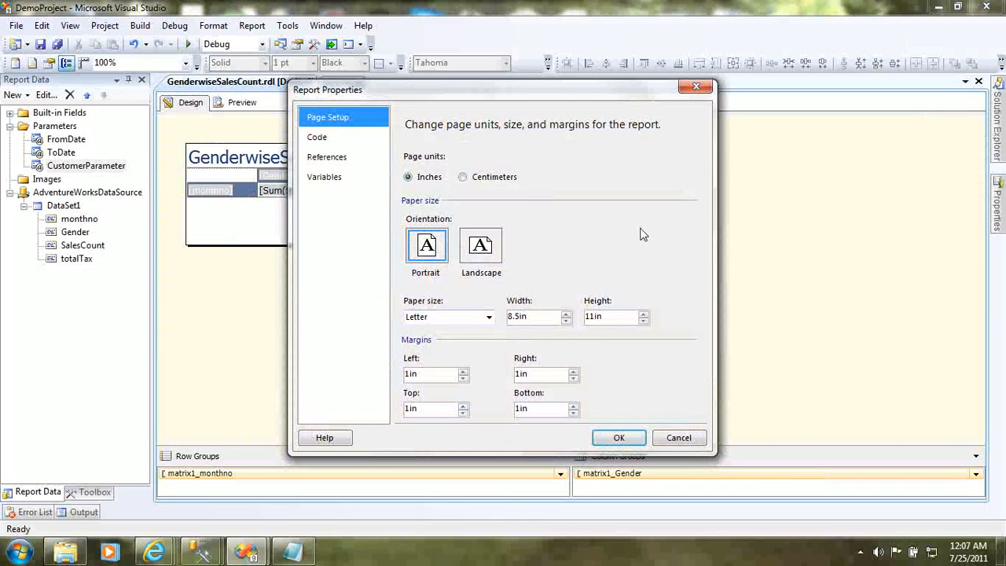
left_click(488, 317)
left_click(488, 317)
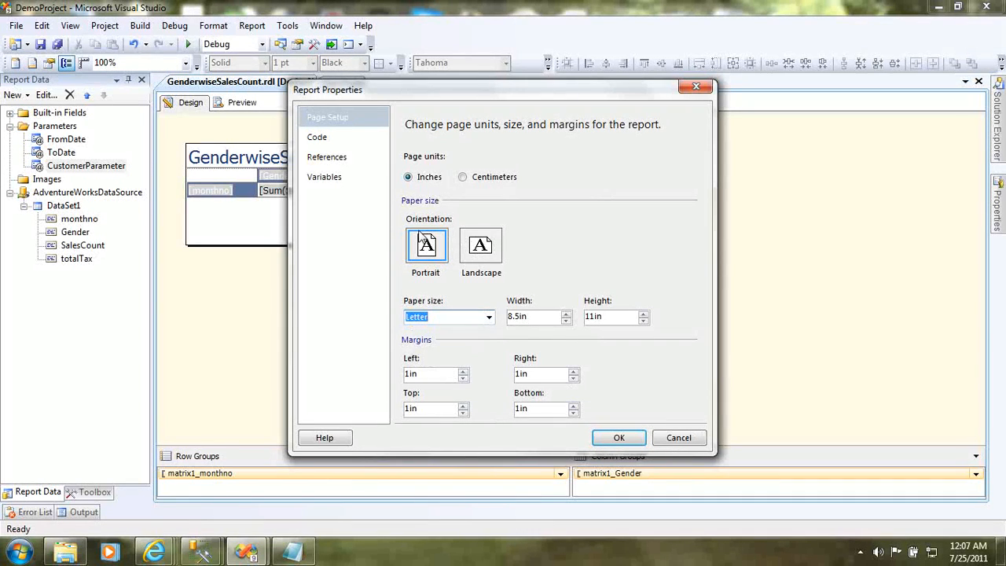
left_click(349, 146)
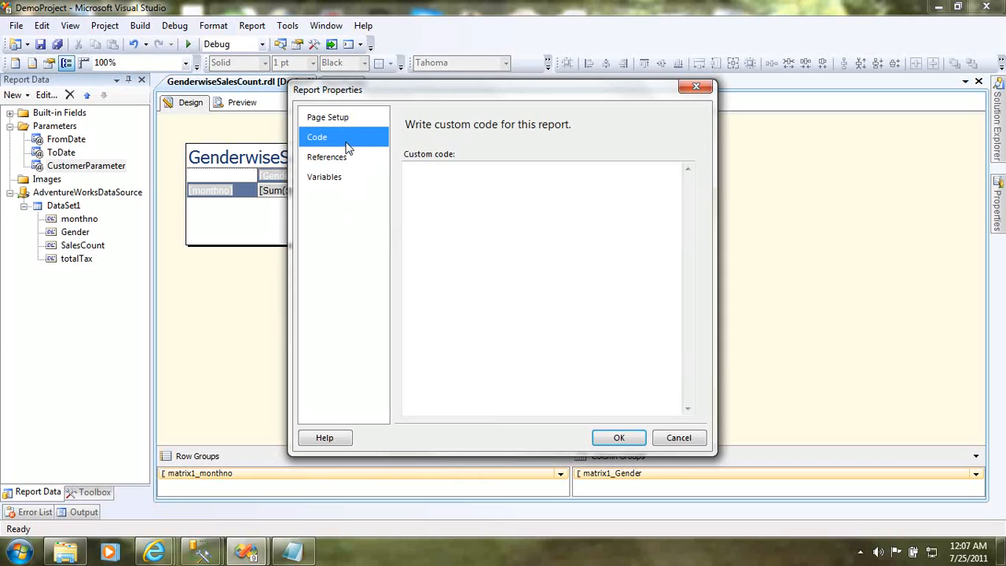
left_click(427, 189)
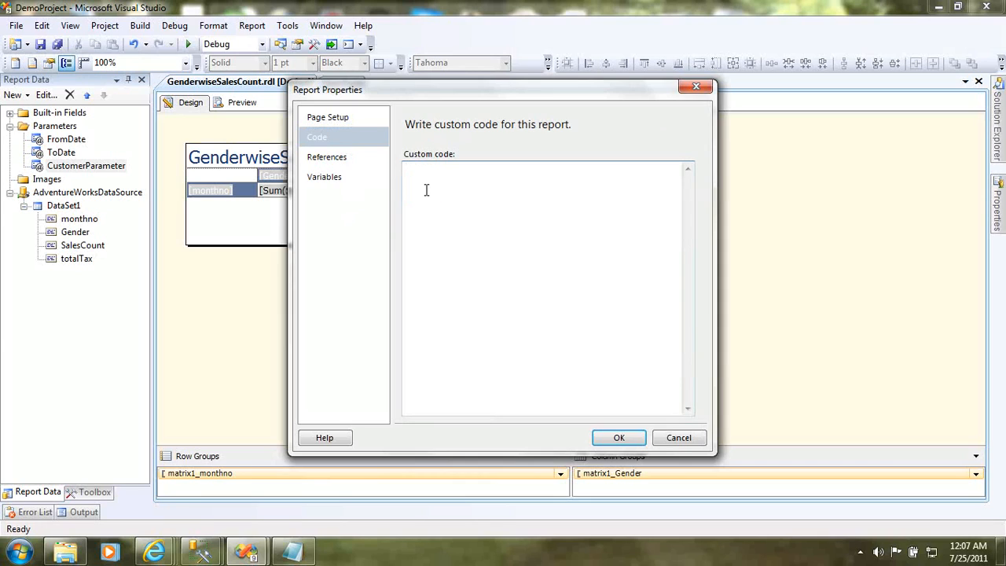
- Begin a custom code function named ValidateDates
type("Function ")
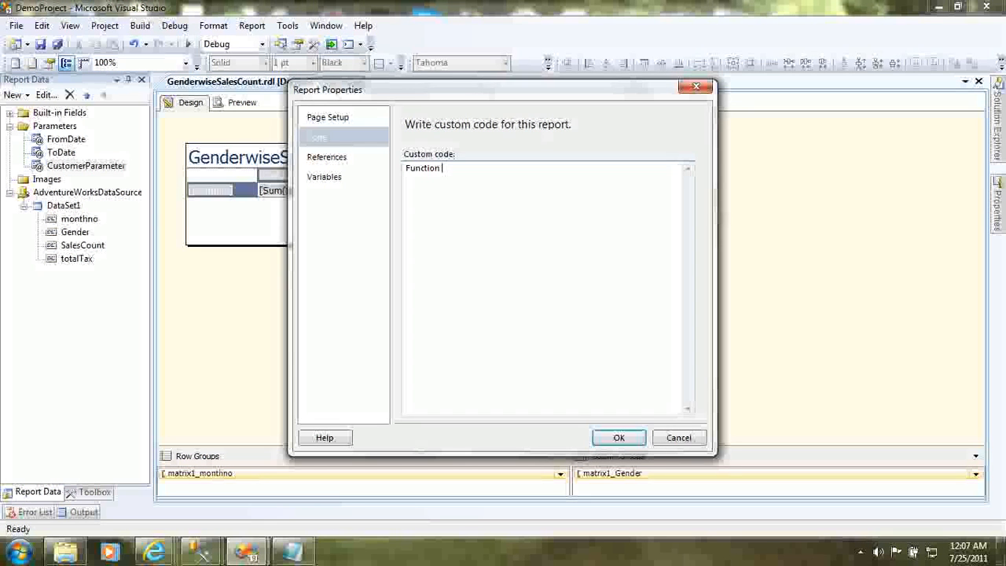
type("ValidateD")
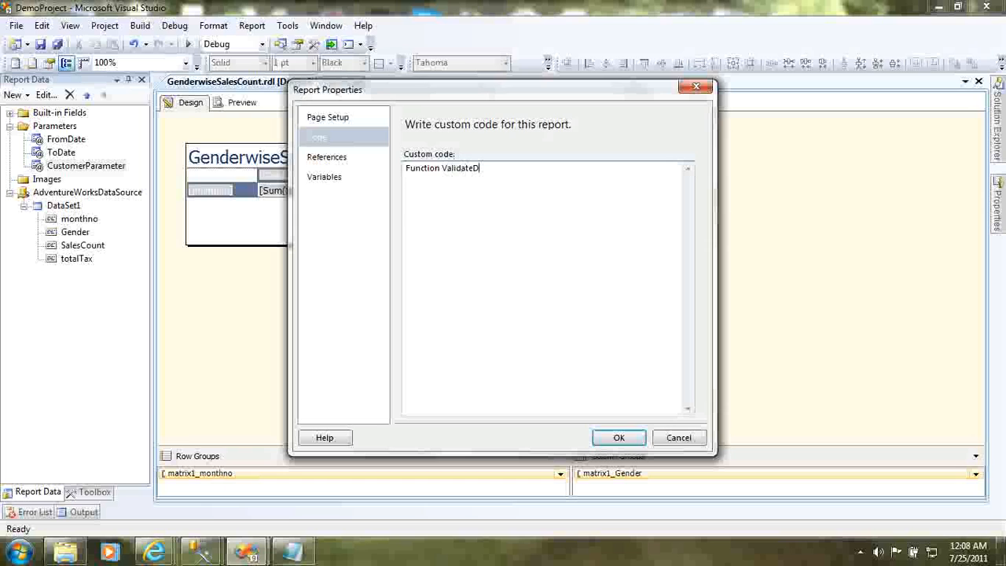
type("ates(")
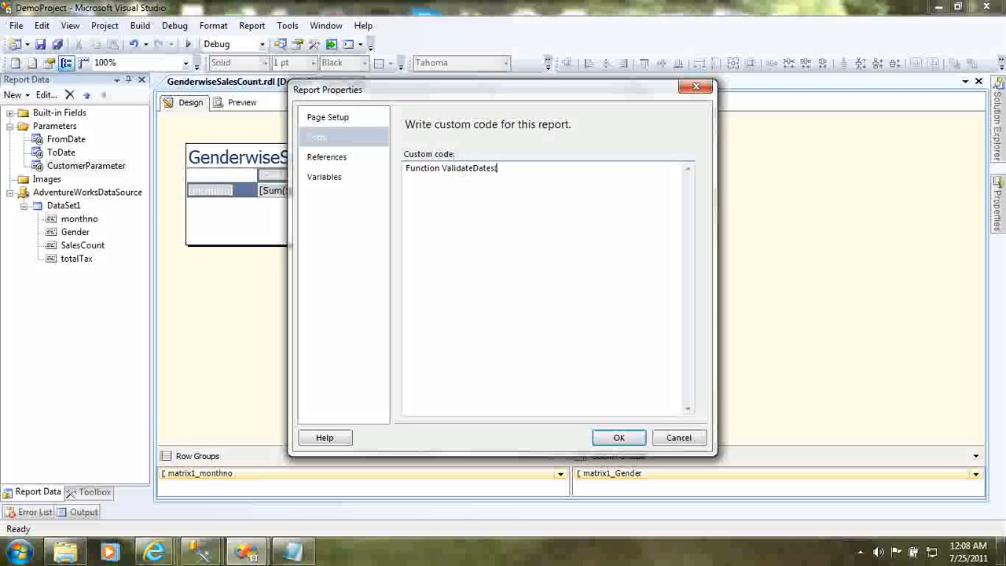
type("FromDate as datetim")
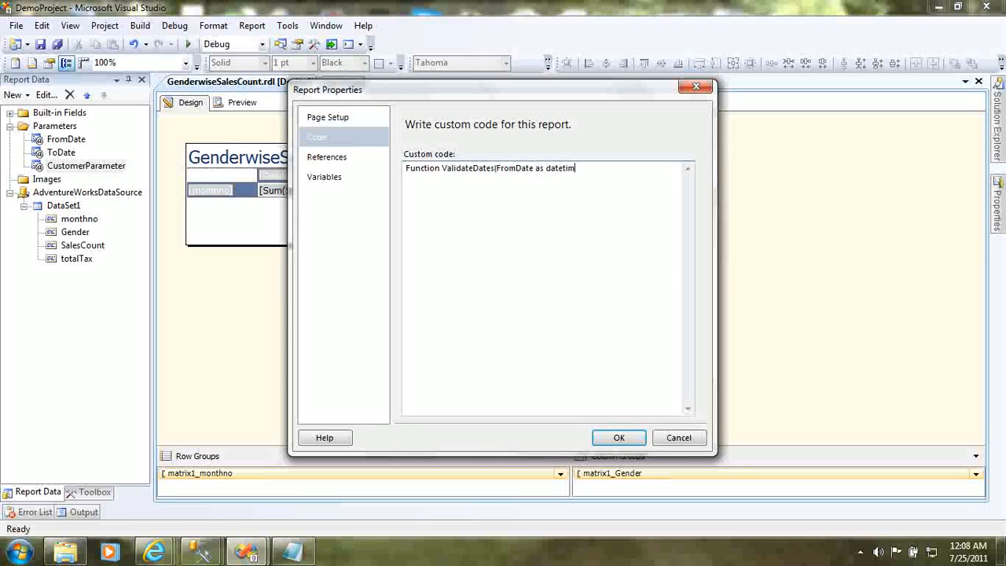
- Declare the function's parameters as "FromDate as datetime, ToDate as Datetime" and its return type as boolean
type("e, ToDate as Dateto")
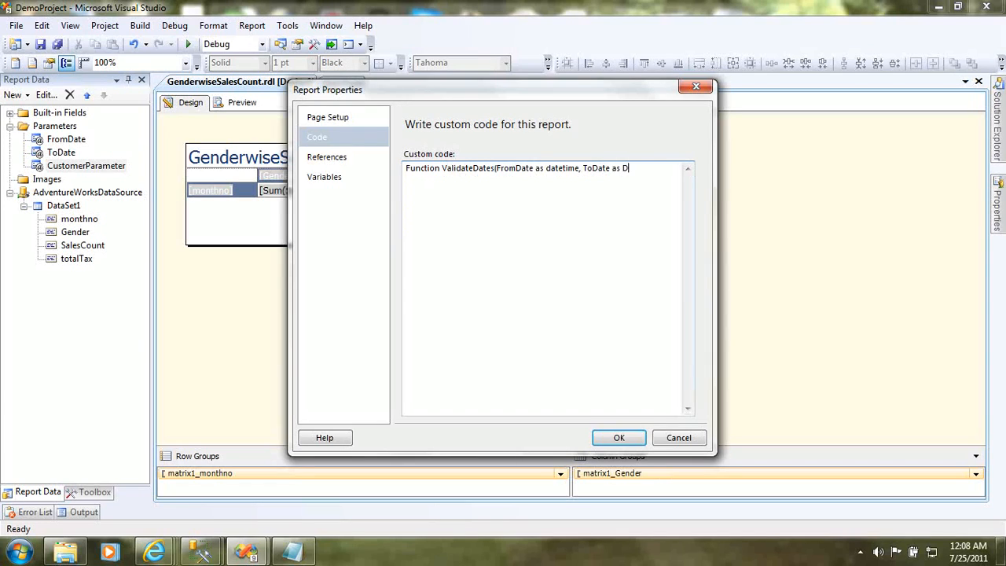
key("BackSpace")
type("ime) as boolean")
- Close the ValidateDates function with an "end function" line below its declaration
key("Return")
type("end functio")
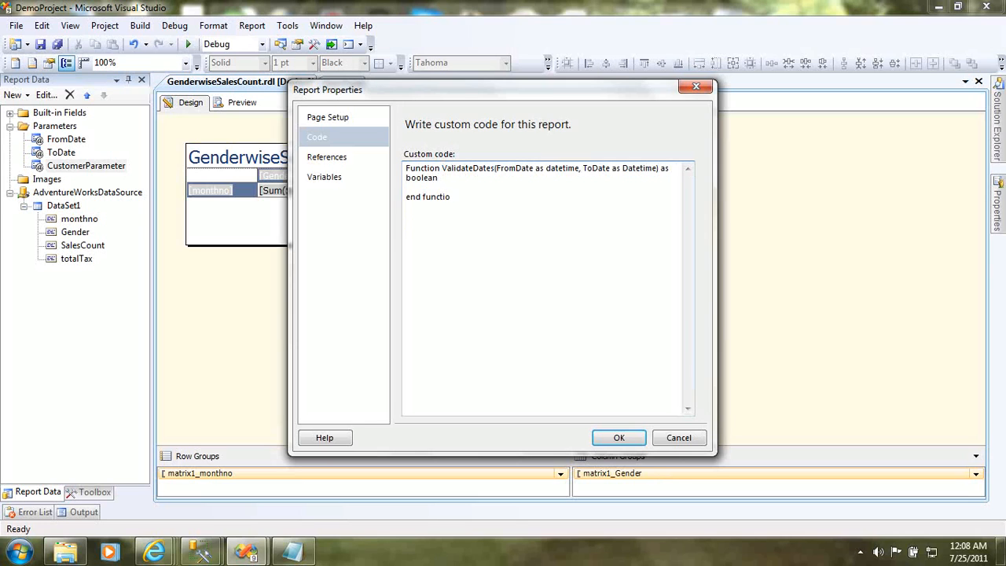
type("n")
- Add the condition "if FromDate>ToDate then" inside the ValidateDates function
key("Up")
key("Return")
key("Return")
type("if ")
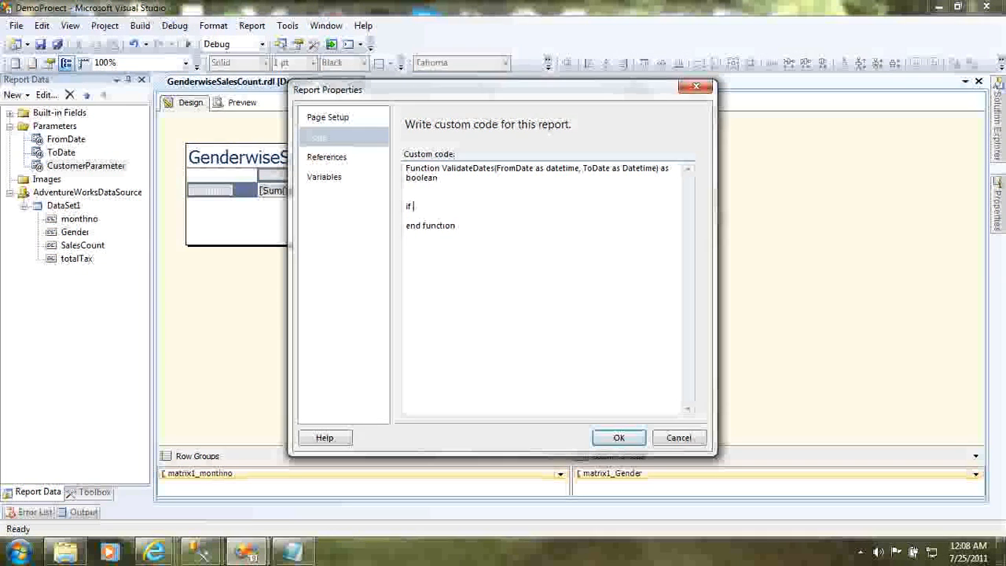
type("FromDate<")
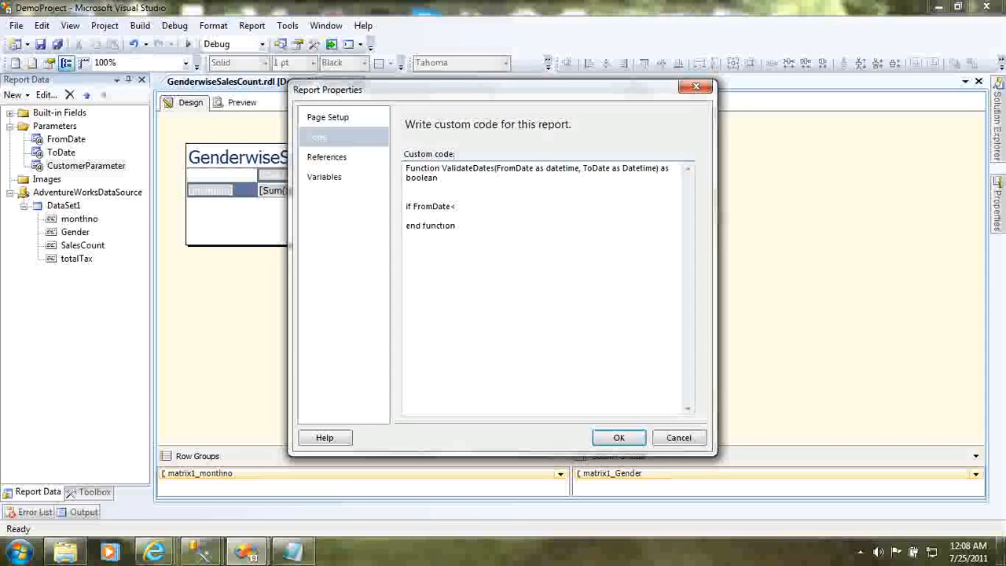
key("BackSpace")
type(">ToDate the")
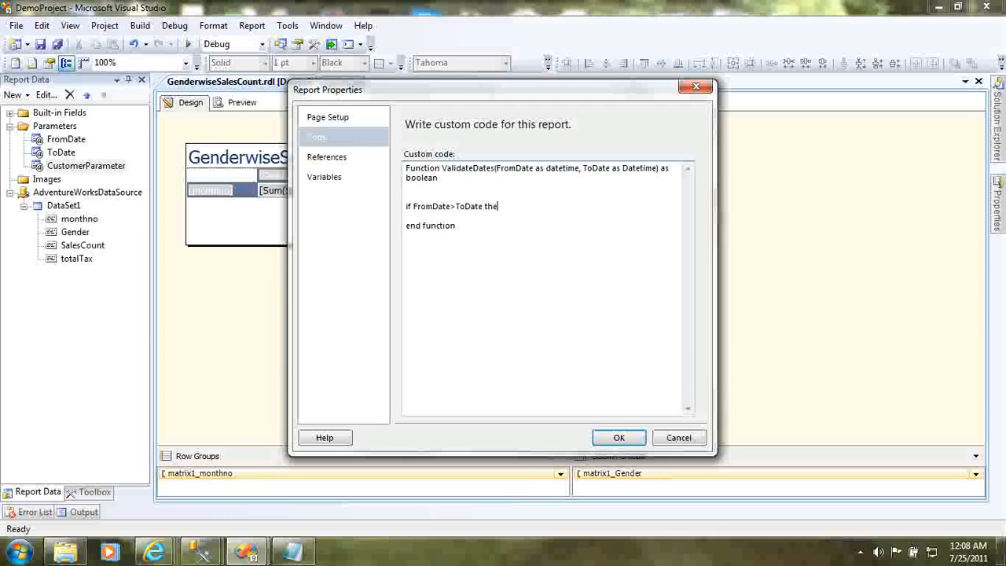
type("n")
- Complete the conditional block with "else" and "end if" lines, leaving a blank line for each branch
key("Return")
key("Return")
type("else")
key("Return")
key("Return")
type("end ")
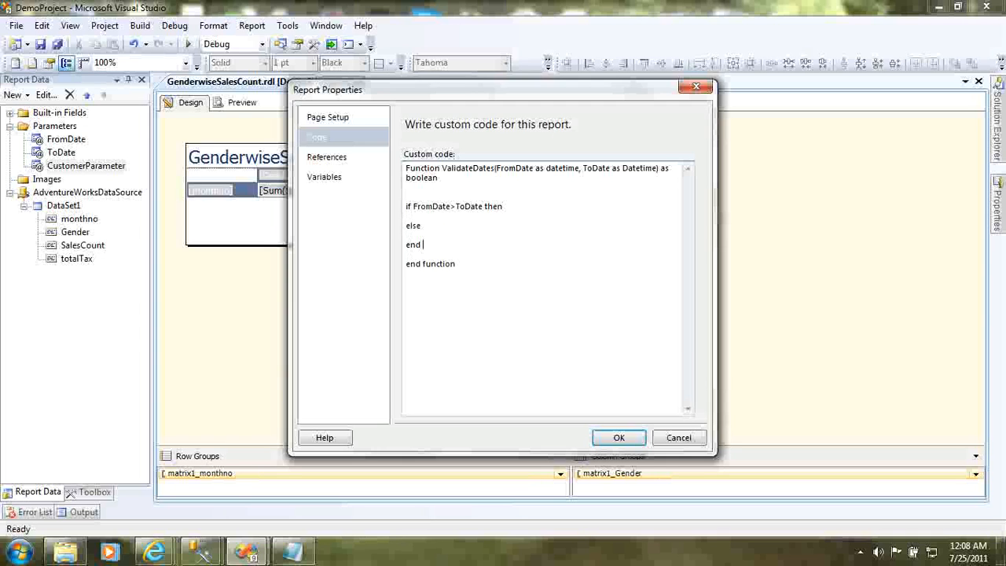
type("if")
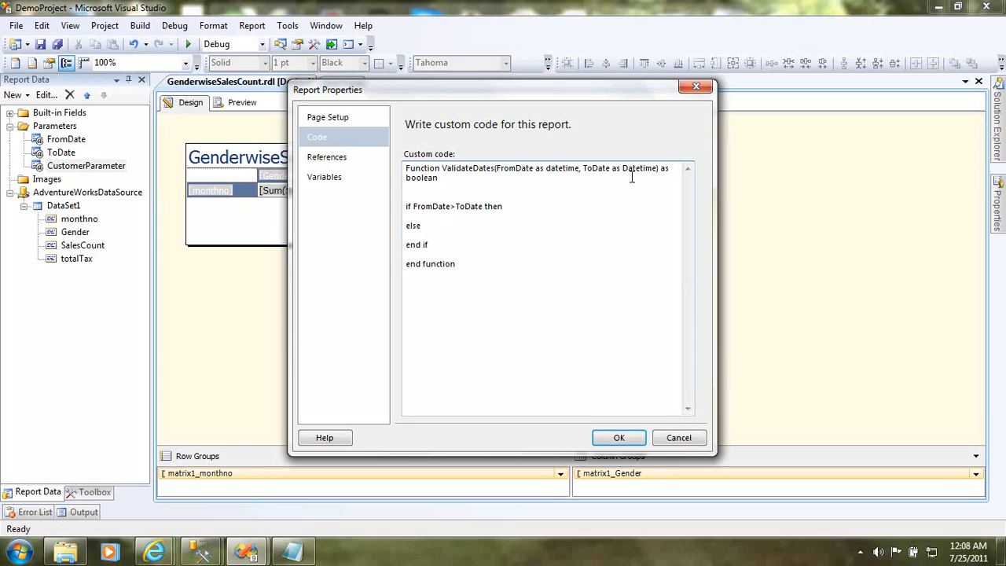
- Enter an indented "ValidateDates=false" in the then branch, reusing the function name from the declaration
double_click(461, 168)
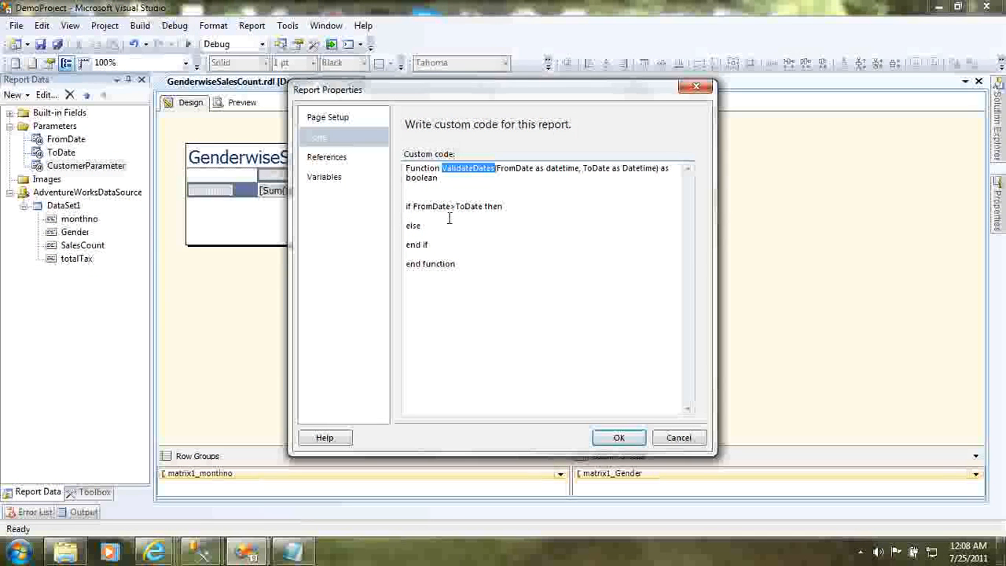
key("ctrl+c")
left_click(450, 217)
key("Tab")
key("ctrl+v")
type("=fal")
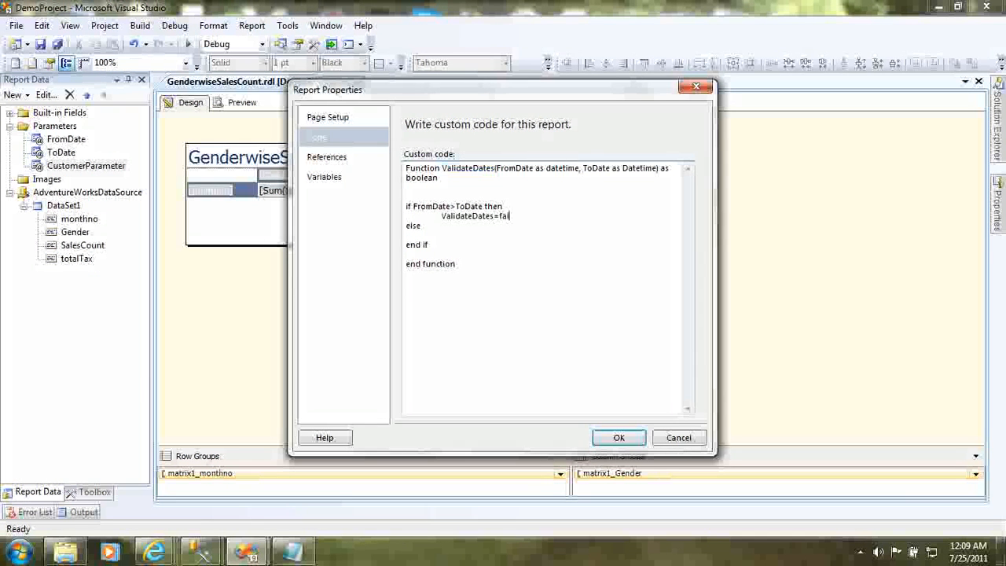
type("se")
- Enter an indented "ValidateDates=true" in the else branch and apply the report properties
left_click(520, 229)
key("Tab")
key("ctrl+v")
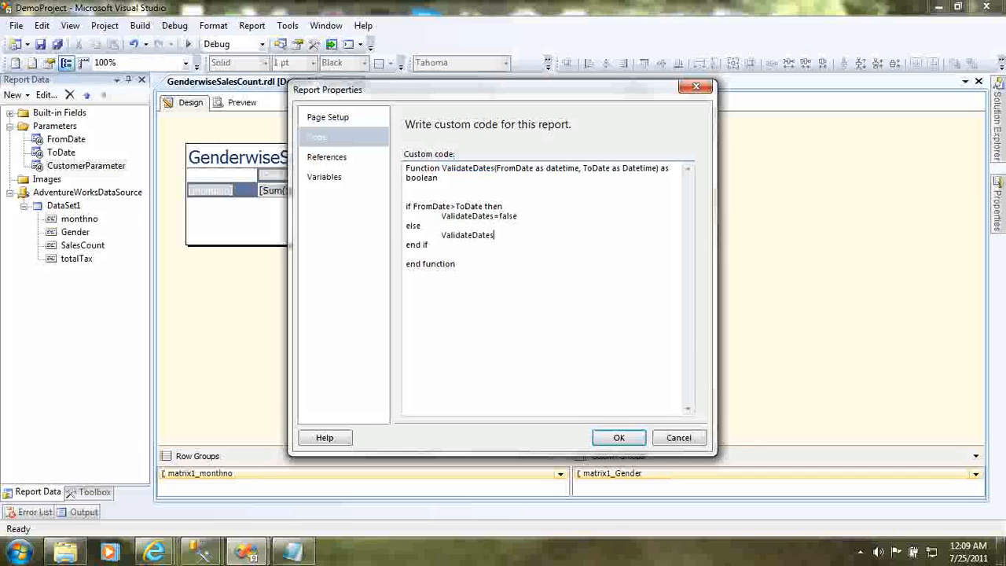
type("=true")
left_click(551, 188)
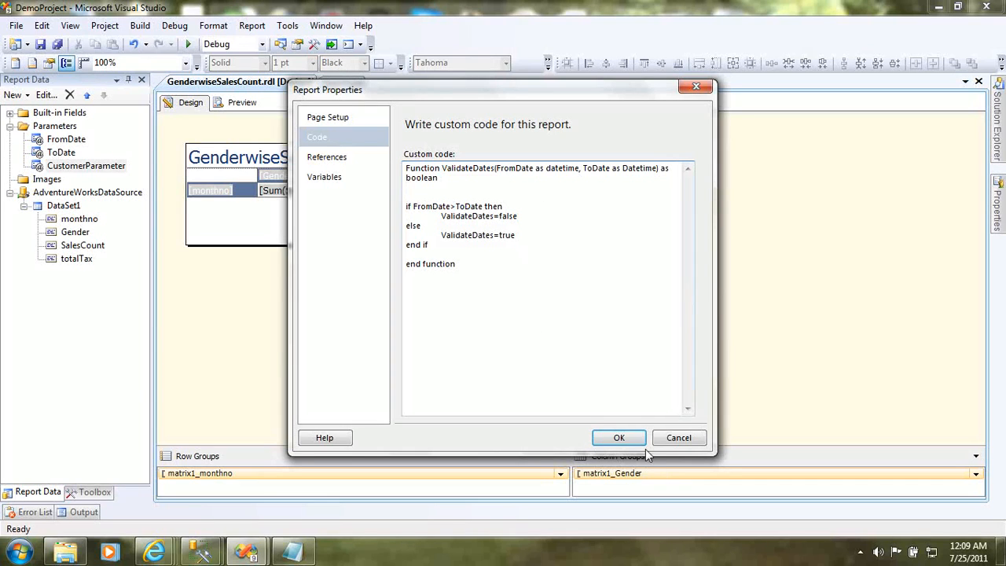
left_click(619, 438)
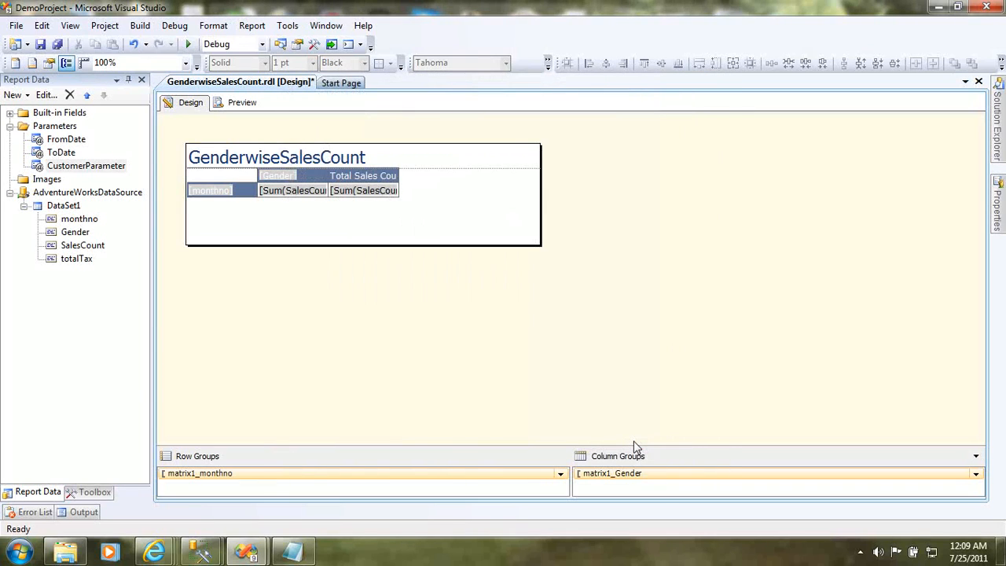